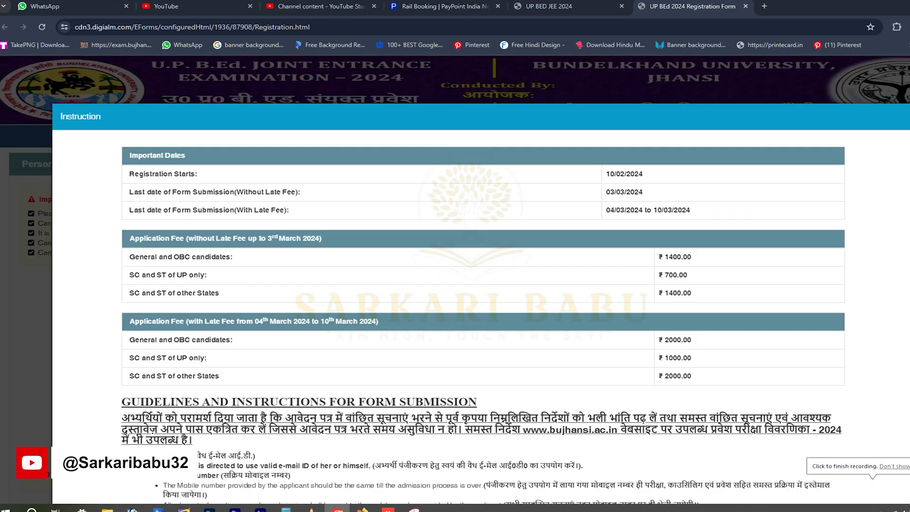
Scroll through the instructions' dates, fees and guidelines until the Privacy Notice appears.
scroll(455, 280, down, 2)
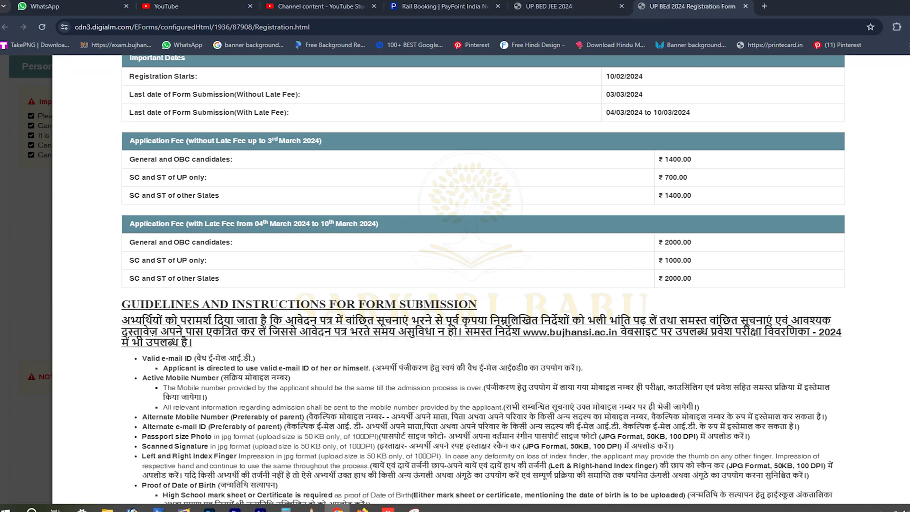
scroll(455, 279, up, 1)
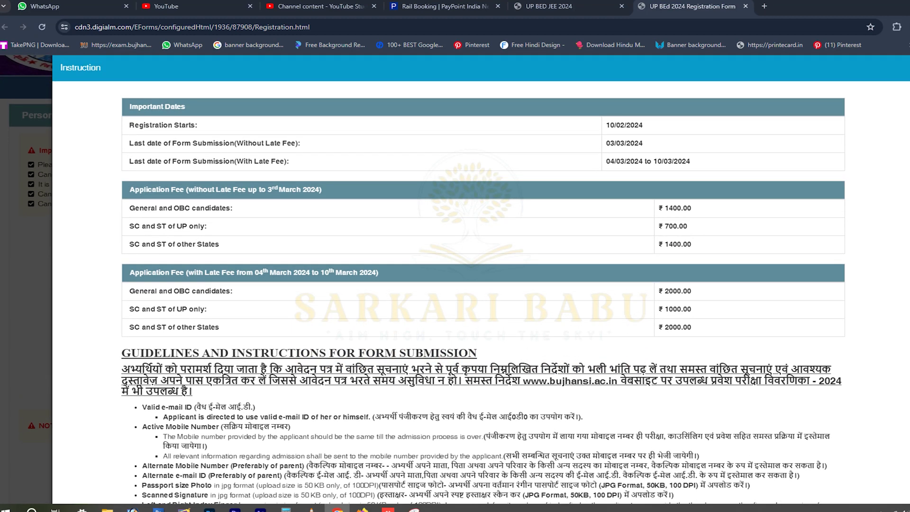
scroll(455, 279, down, 4)
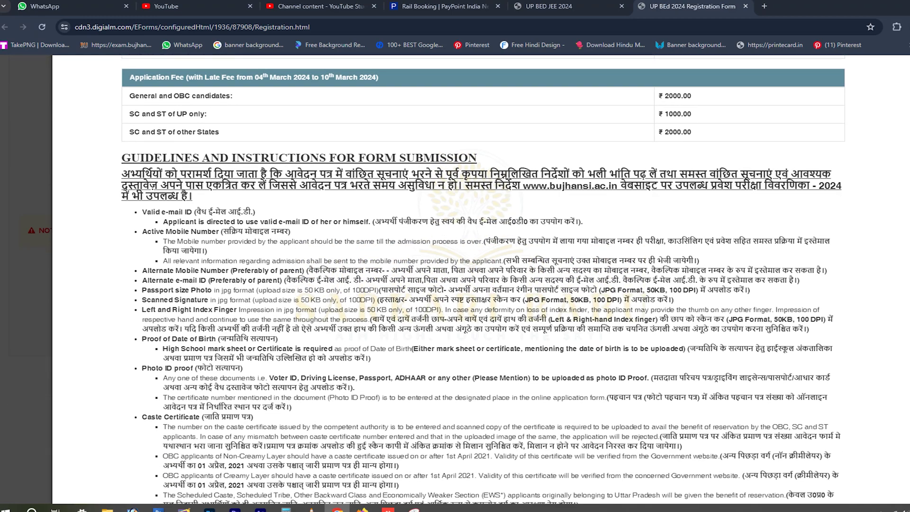
scroll(455, 279, down, 3)
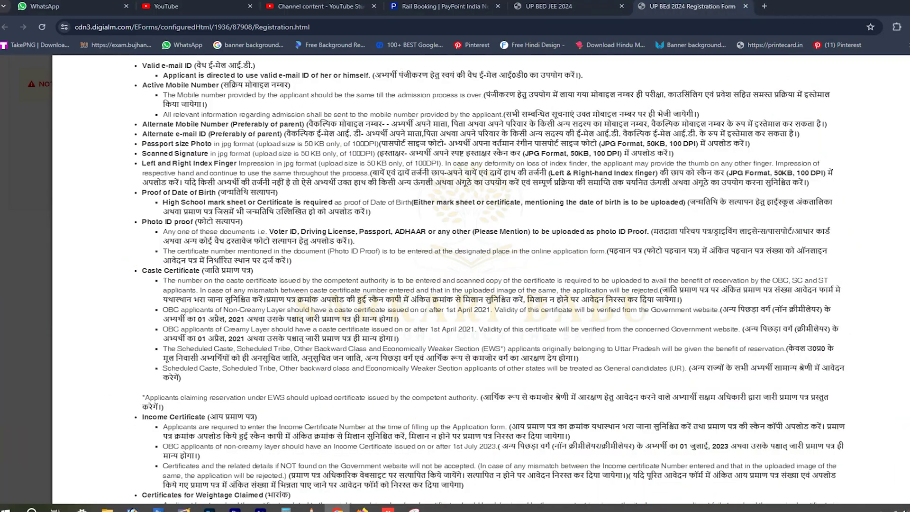
scroll(455, 279, down, 9)
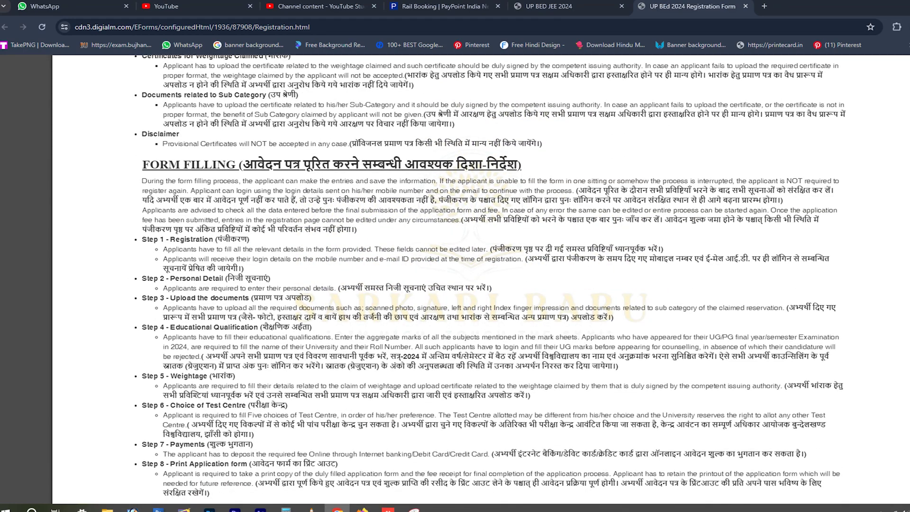
scroll(455, 280, up, 4)
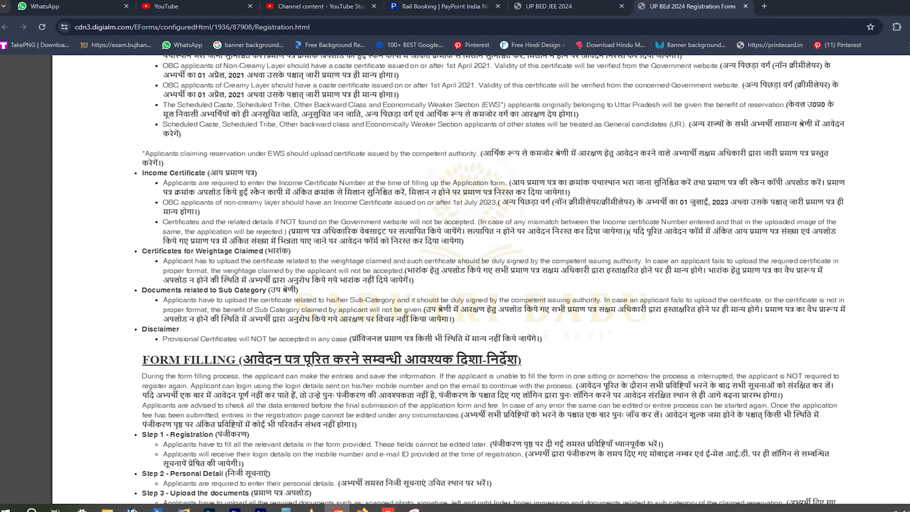
scroll(455, 280, down, 12)
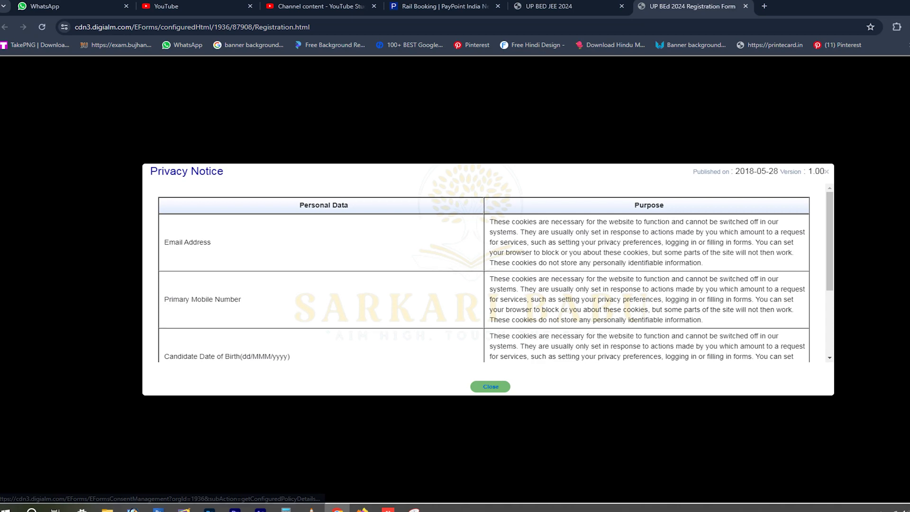
Close the Privacy Notice and enter the candidate's full name and its confirmation.
key(Escape)
scroll(454, 279, down, 2)
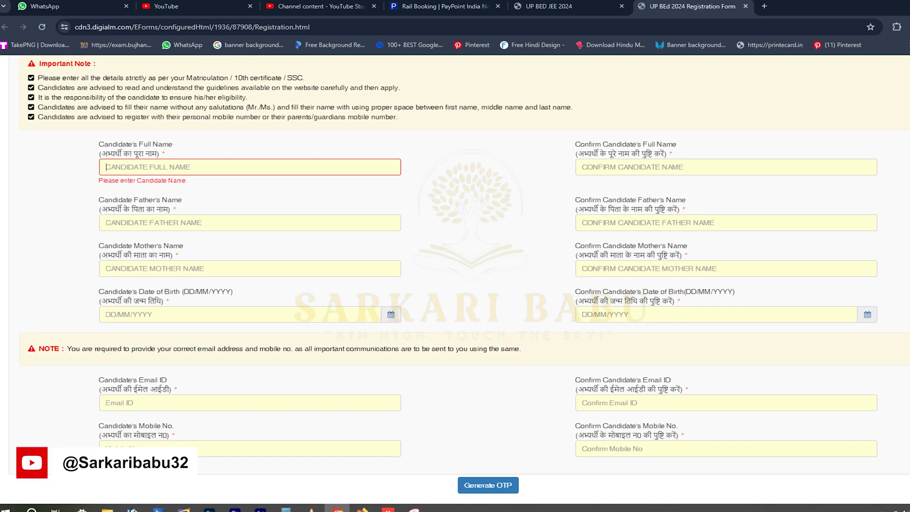
text(ABCD)
click(583, 167)
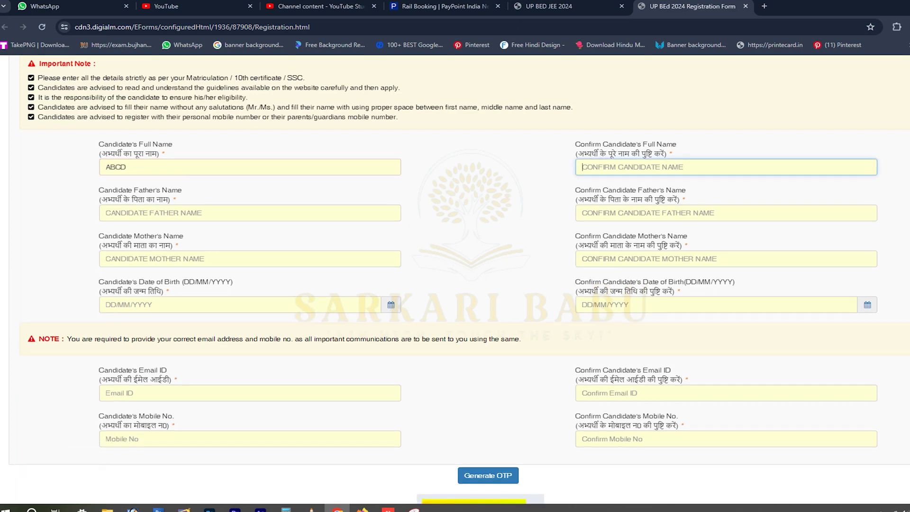
text(ABCD)
Enter and confirm the father's and mother's names.
key(Tab)
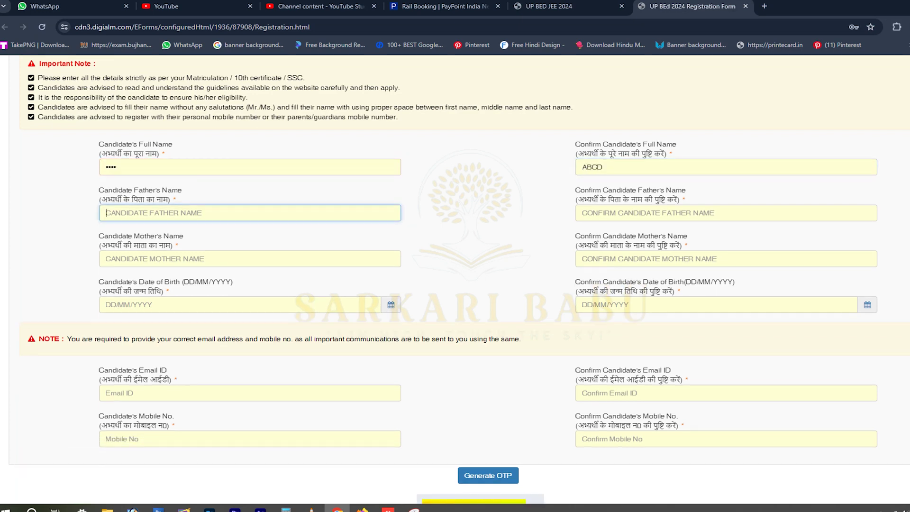
text(EFGH)
key(Tab)
text(EFGH)
key(Tab)
text(IJKL)
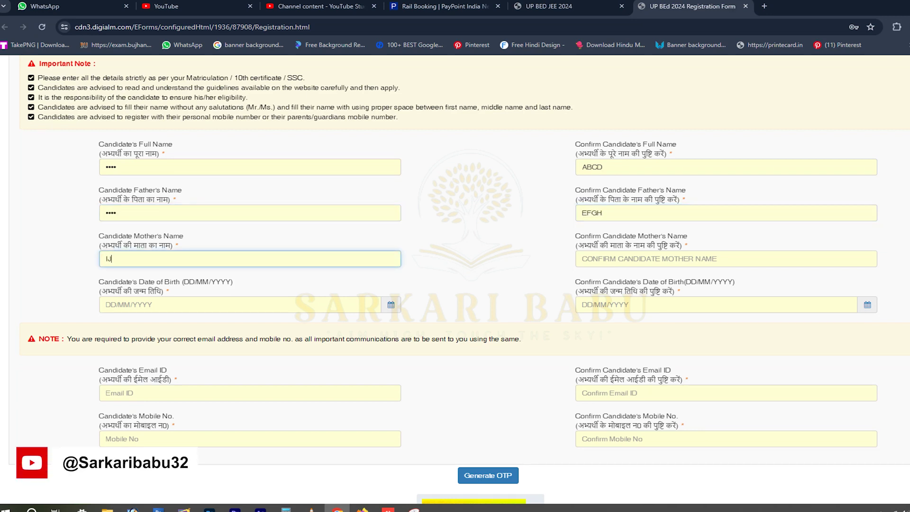
key(Tab)
text(IJKL)
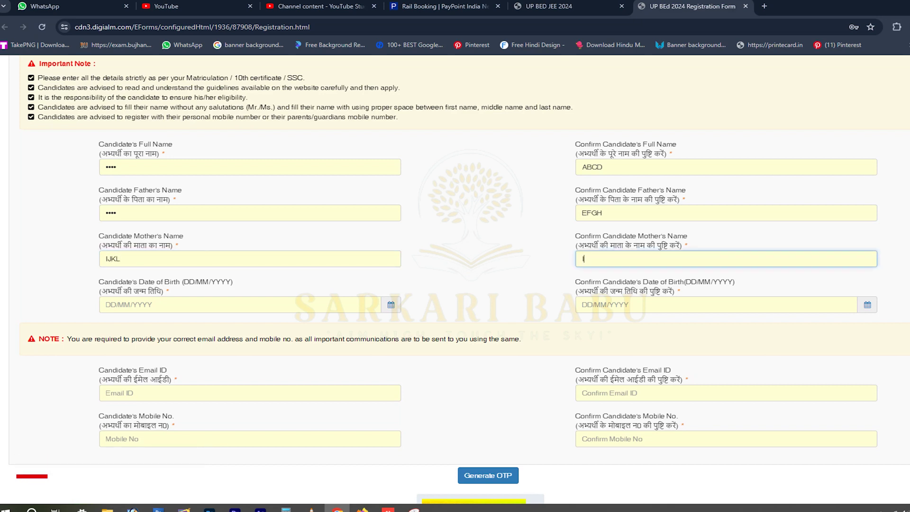
key(Tab)
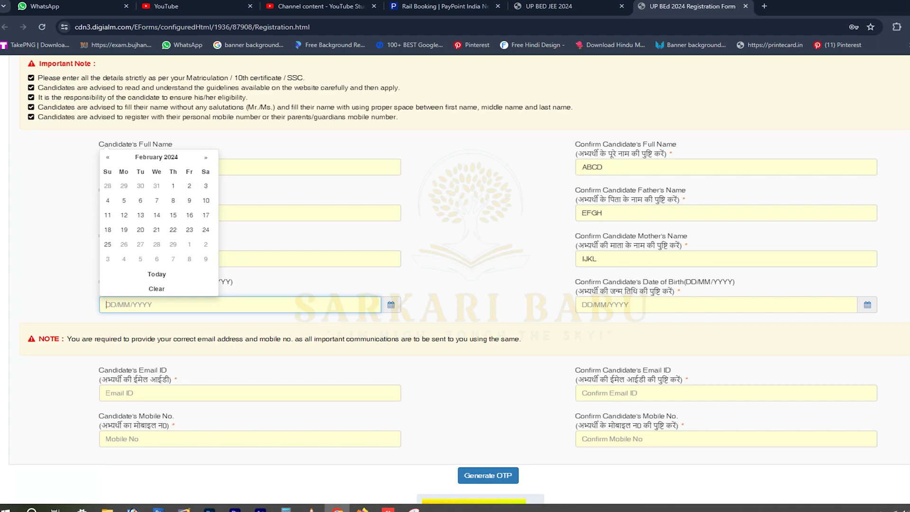
text(21/1)
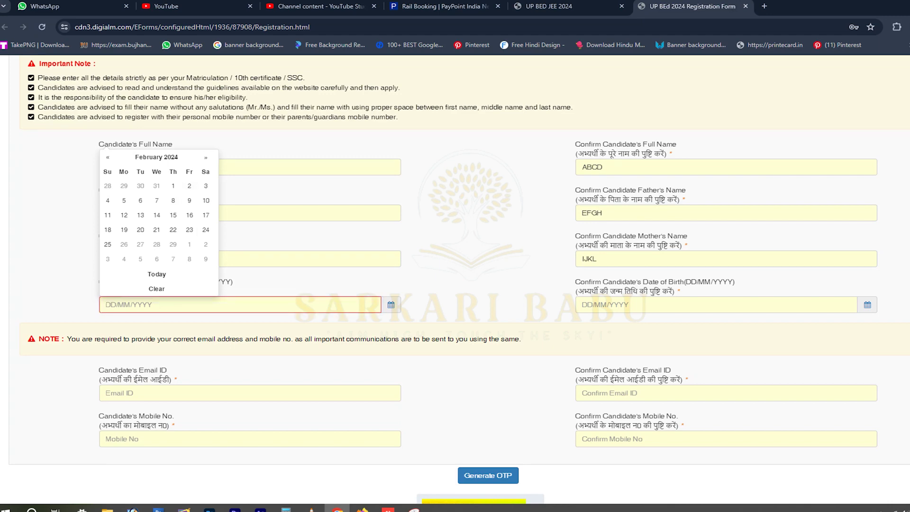
text(2/1)
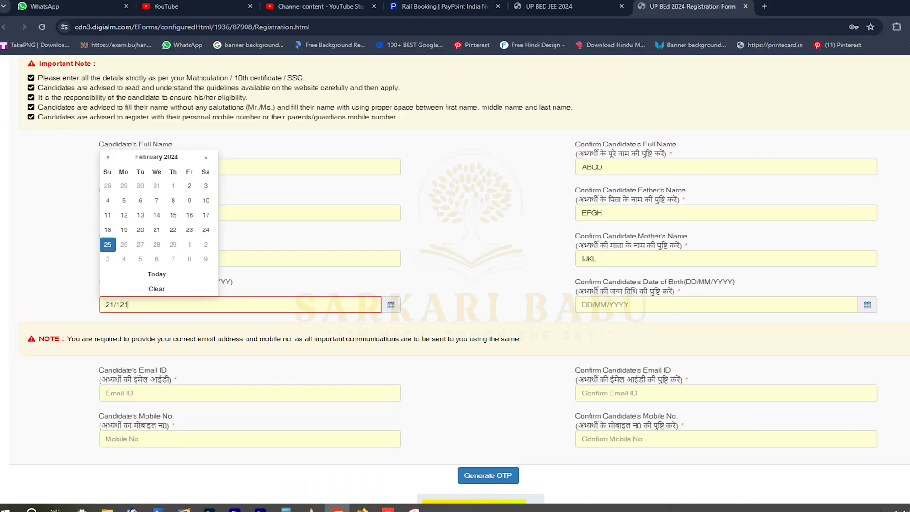
text(997)
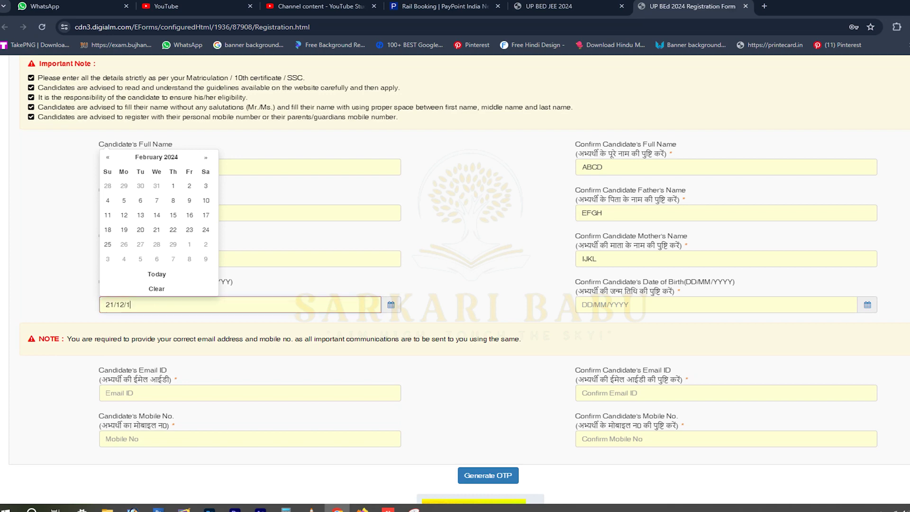
key(Tab)
text(21/12/)
text(997)
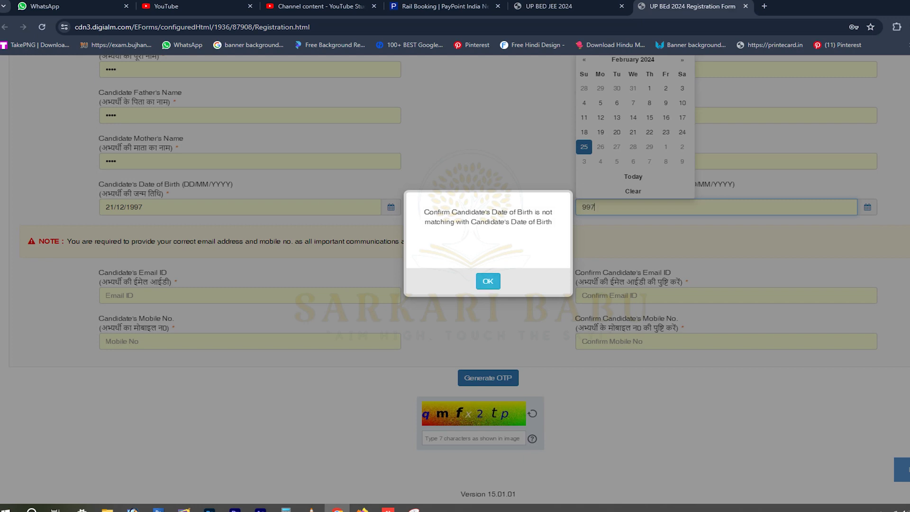
key(Return)
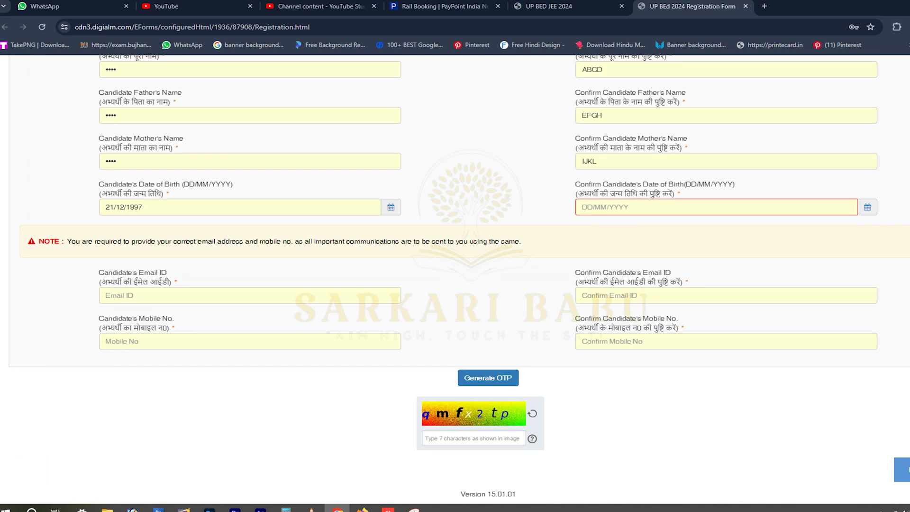
click(616, 207)
text(21/)
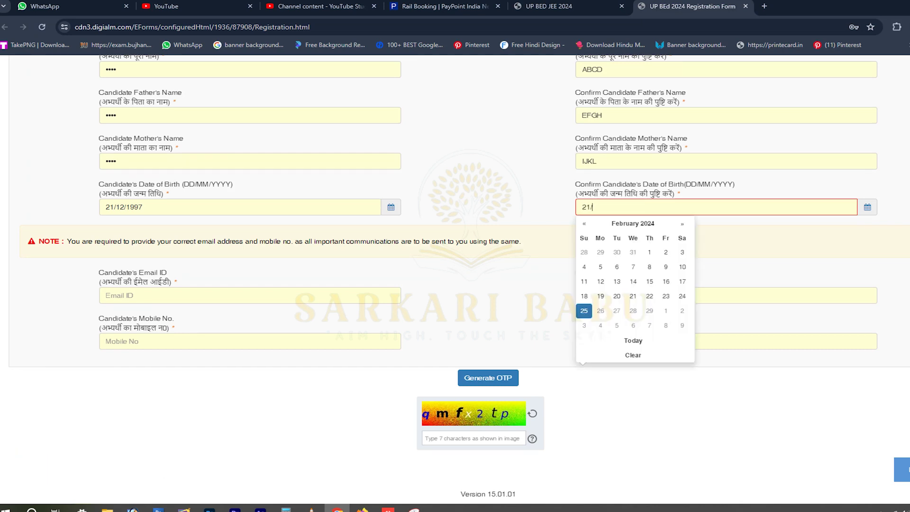
text(12/1997)
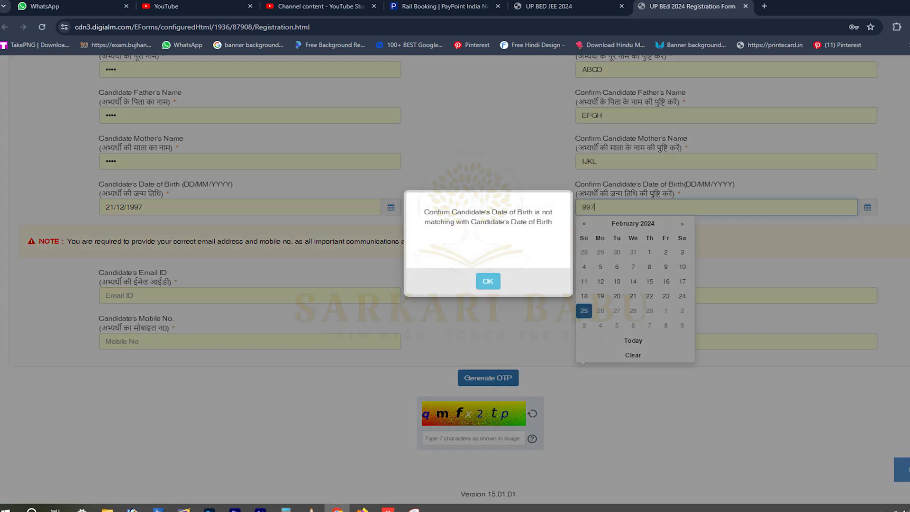
key(Return)
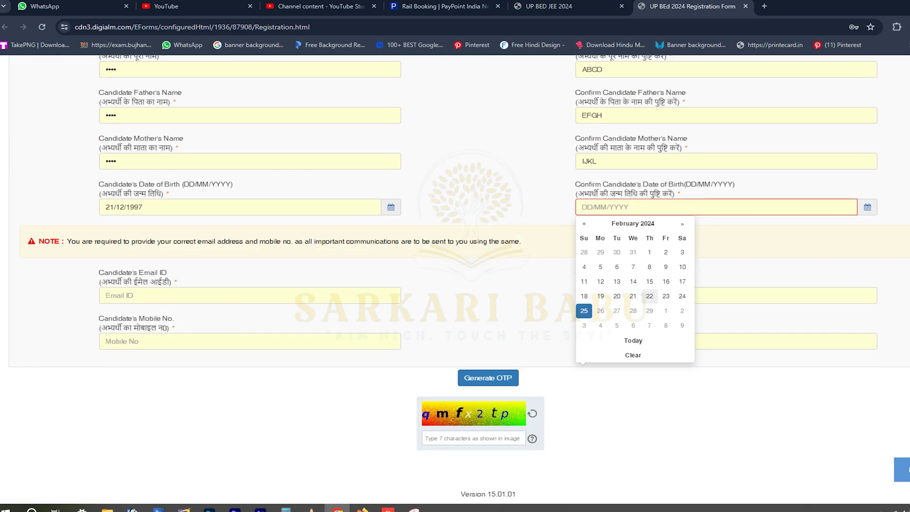
Pick 21 December 1997 in the Confirm DOB calendar.
click(632, 223)
scroll(633, 236, up, 2)
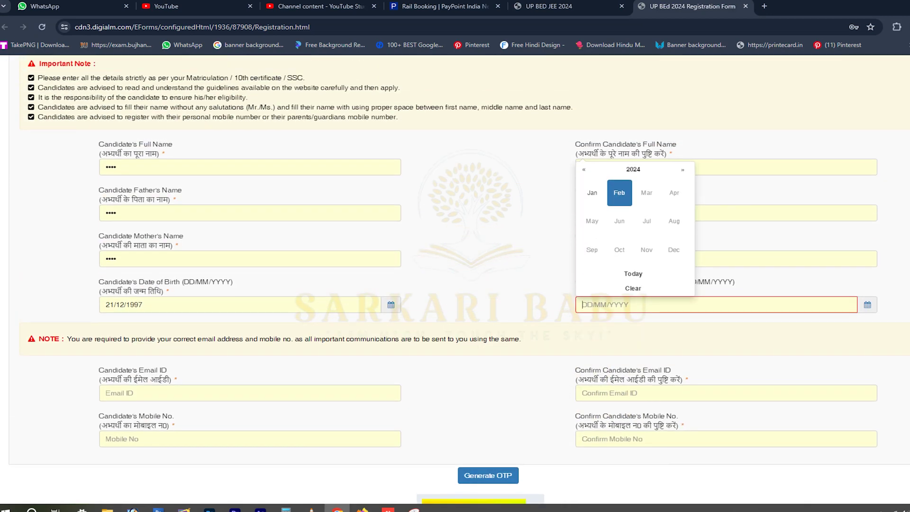
click(633, 170)
click(584, 169)
click(584, 169)
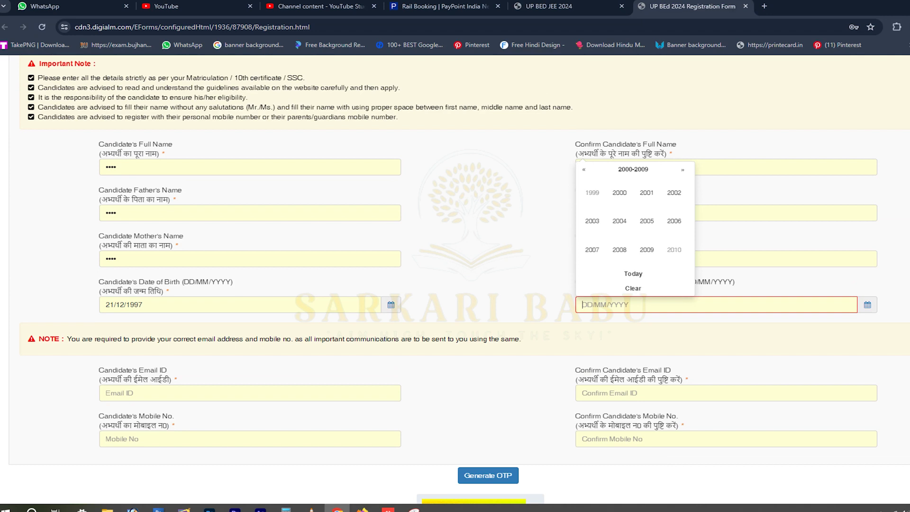
click(583, 170)
click(592, 249)
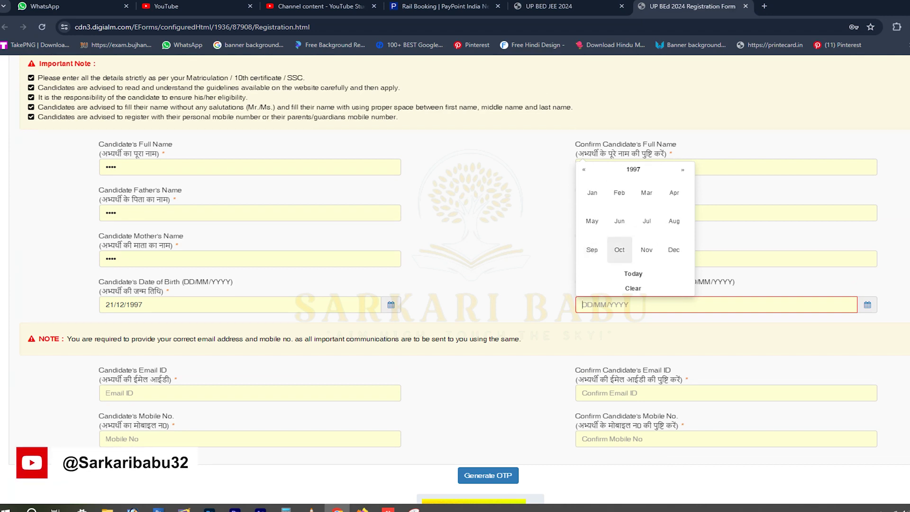
click(673, 250)
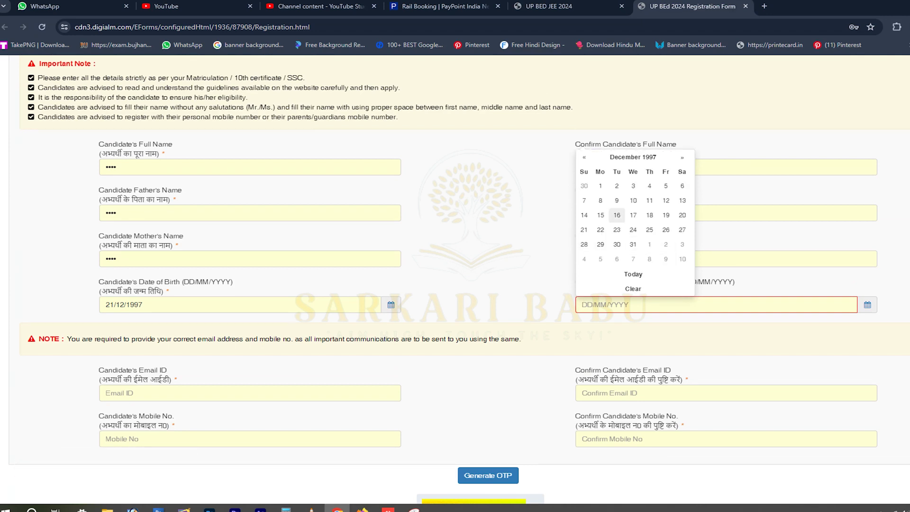
click(583, 229)
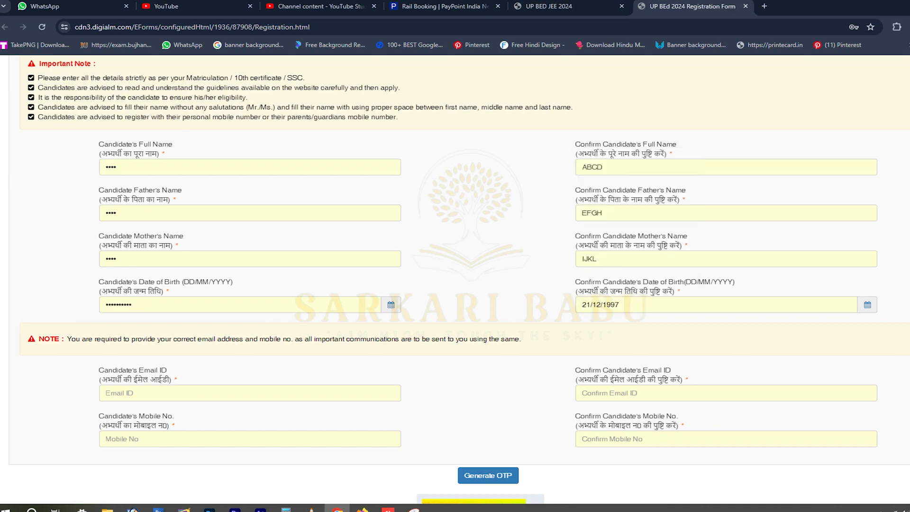
scroll(455, 284, down, 2)
click(250, 295)
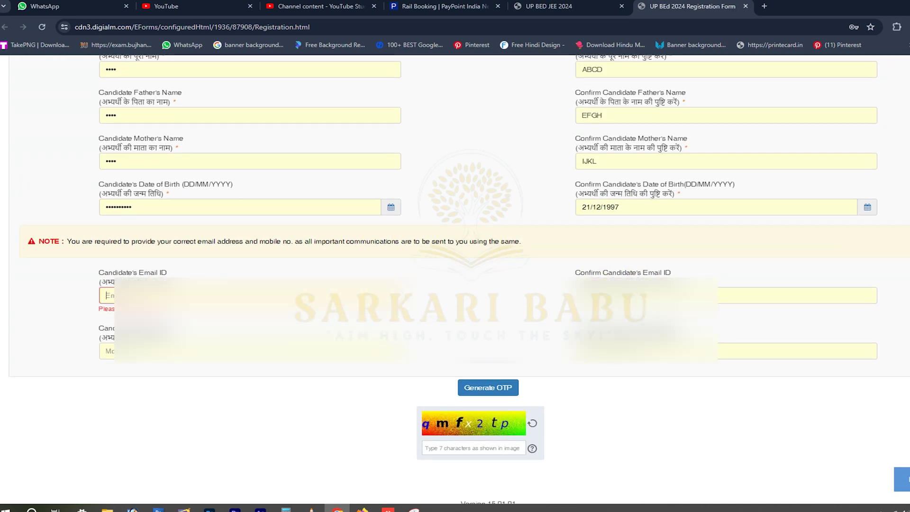
Enter the e-mail details, then request, paste and validate the OTP.
text(m)
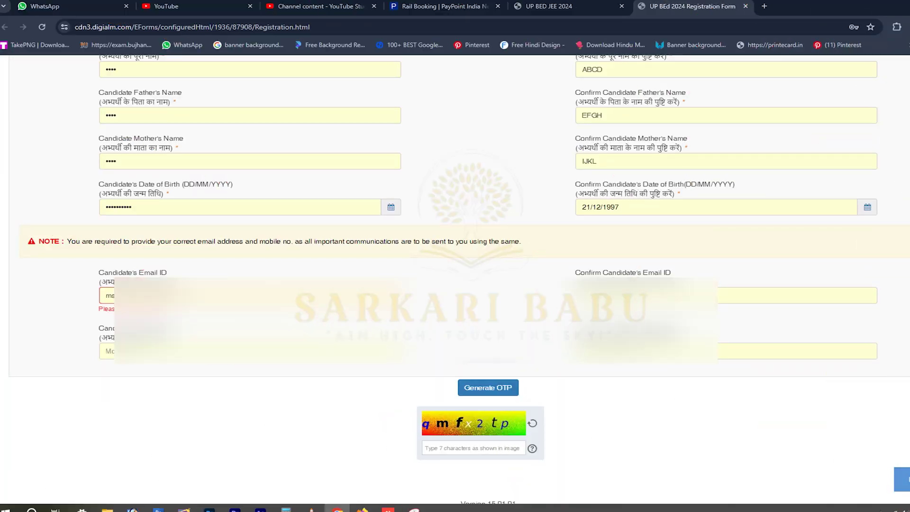
click(796, 295)
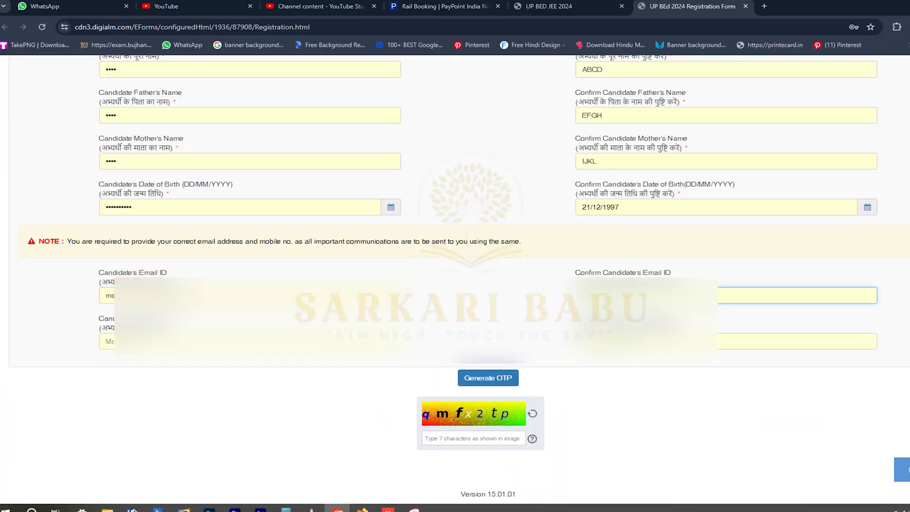
key(Return)
click(487, 387)
key(ctrl+v)
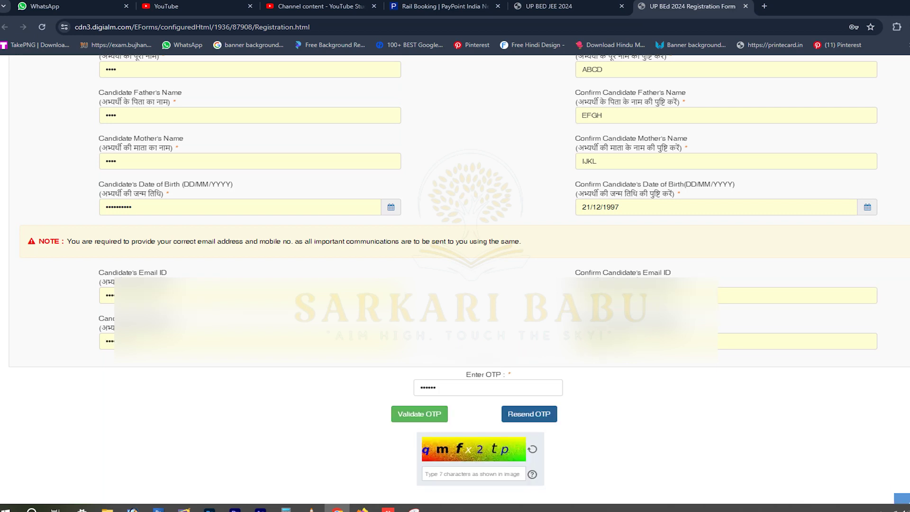
key(Return)
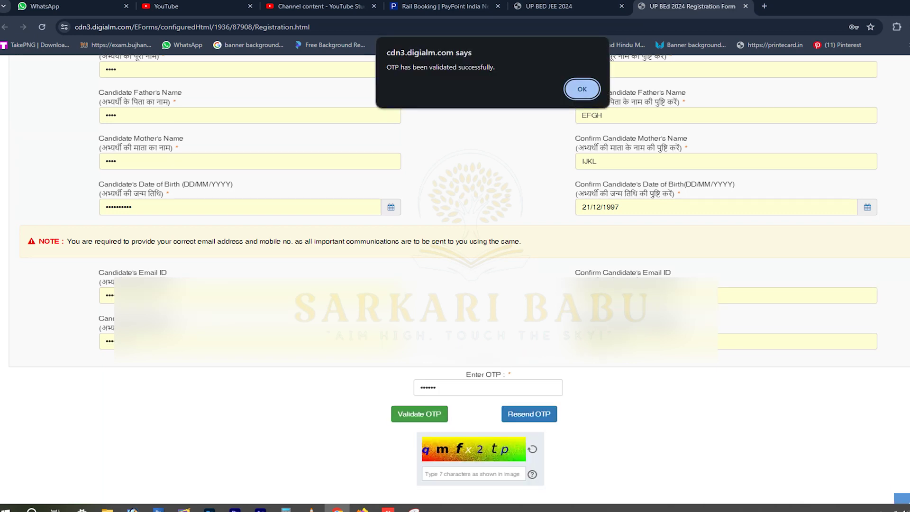
key(Return)
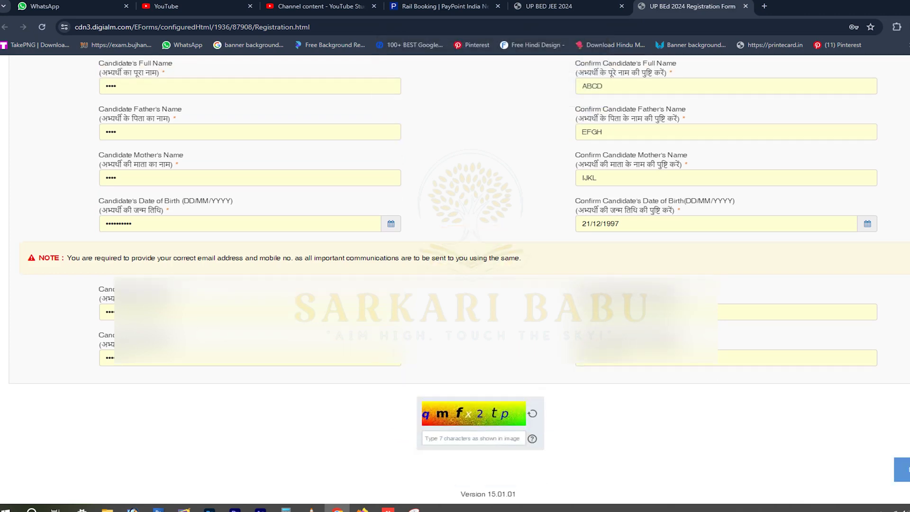
Type the captcha, submit the registration and dismiss the password-saving prompt.
text(qmfx2tp)
key(Return)
key(Escape)
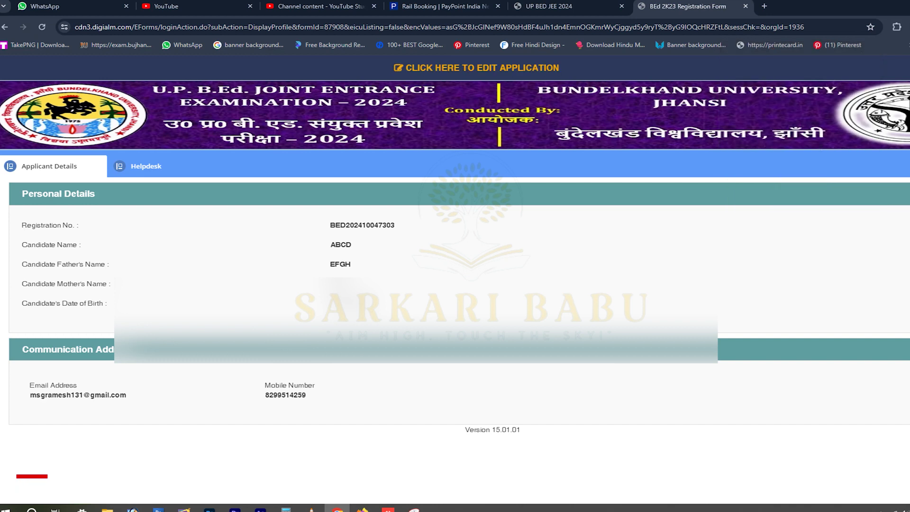
Highlight the registration number, names and contact details, then reload the applicant details page.
double_click(362, 225)
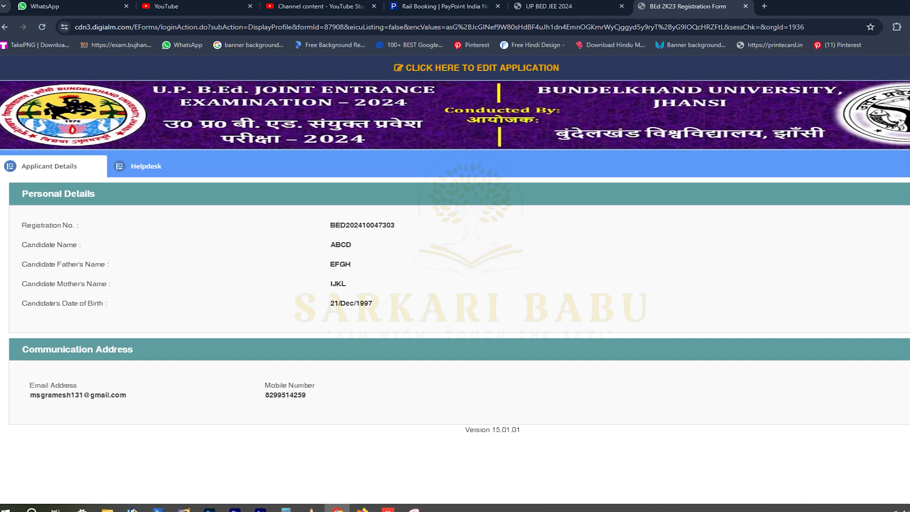
drag(335, 244, 351, 264)
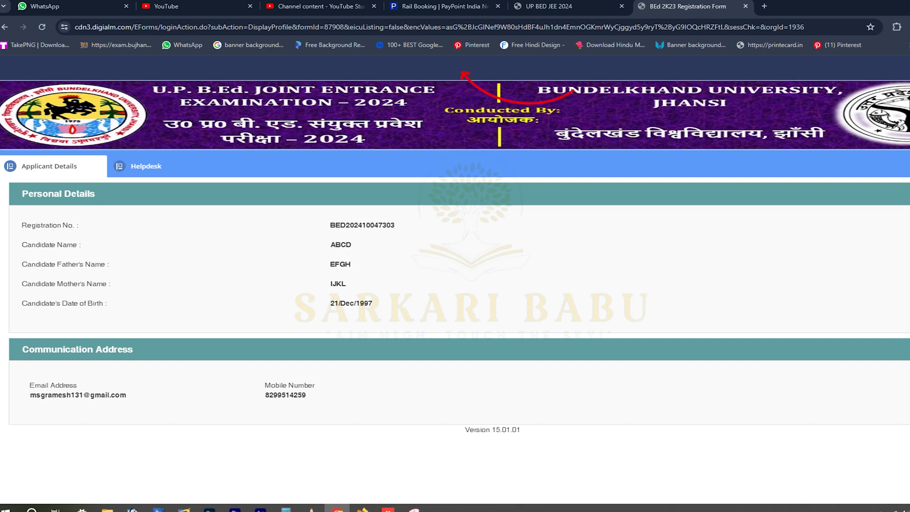
drag(79, 394, 306, 394)
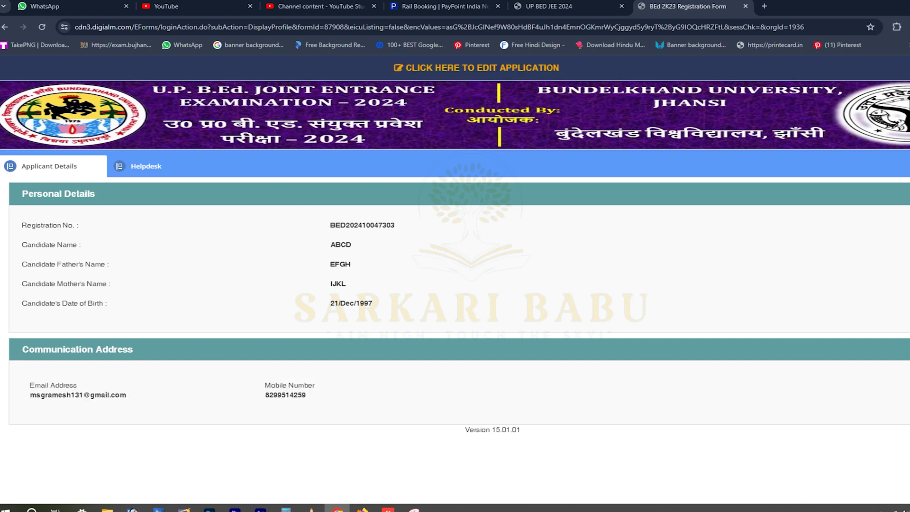
key(F5)
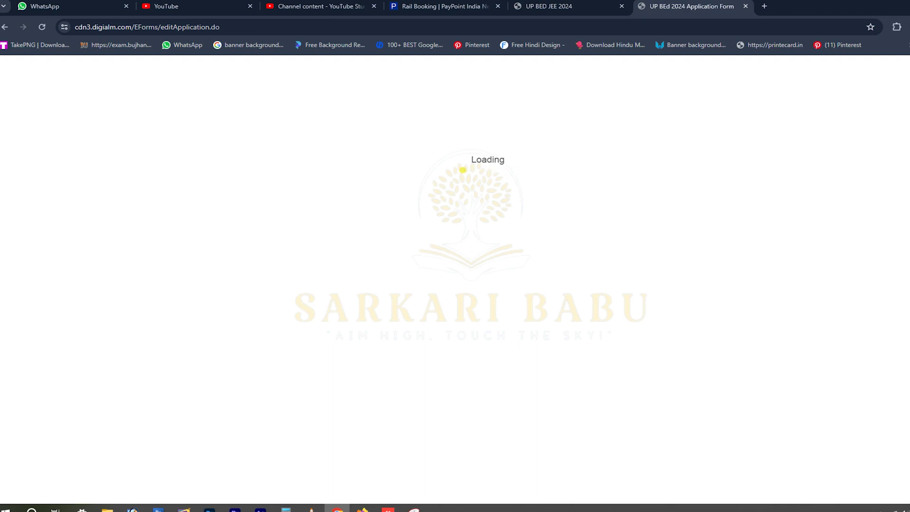
Set gender Male, marital status Unmarried and nationality Indian.
scroll(455, 284, down, 2)
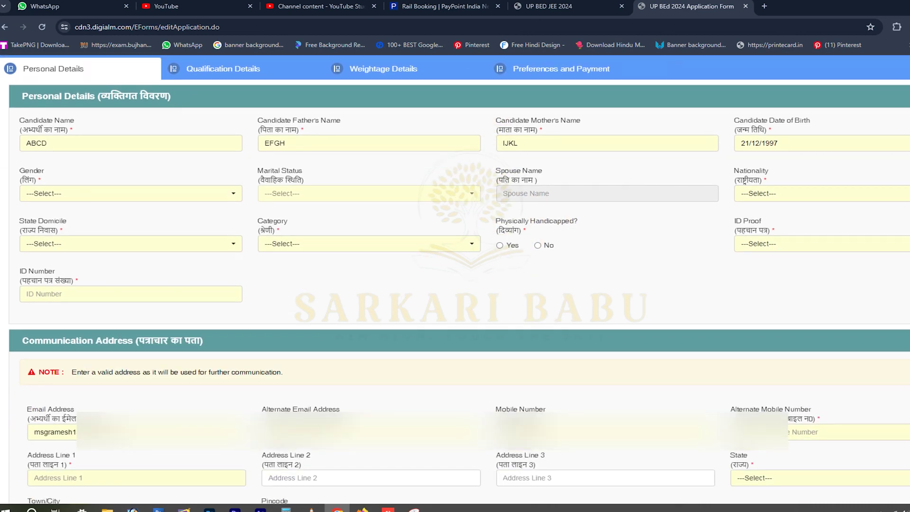
click(131, 193)
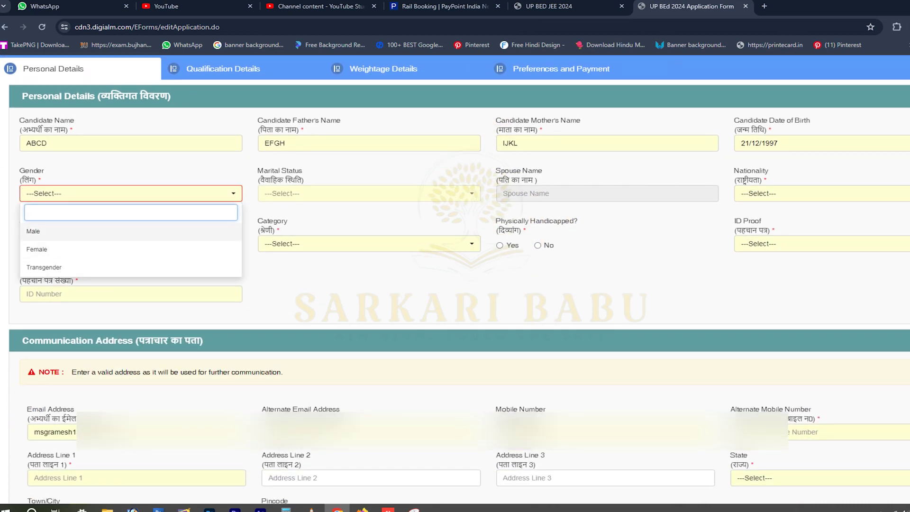
key(Return)
key(Tab)
key(Return)
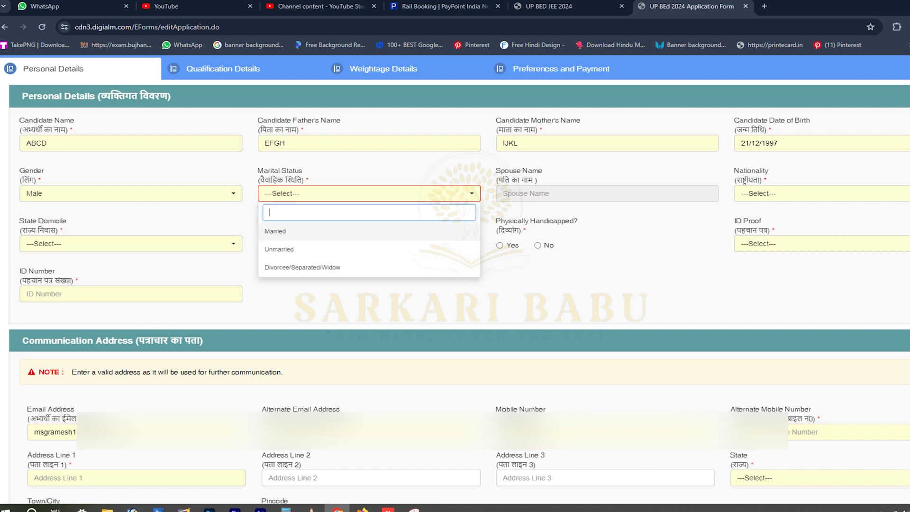
key(Down)
key(Return)
key(Tab)
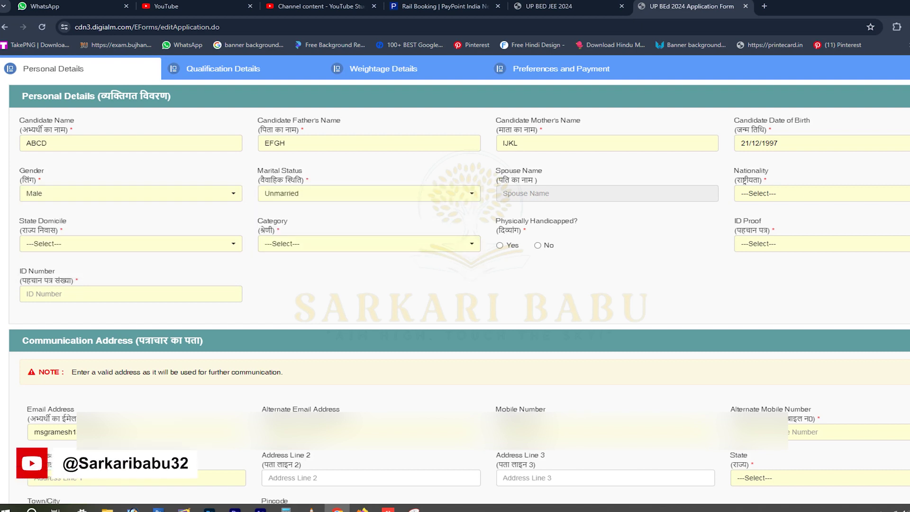
key(Return)
key(Down)
key(Return)
Set state domicile to UP after first choosing Other than UP.
key(Tab)
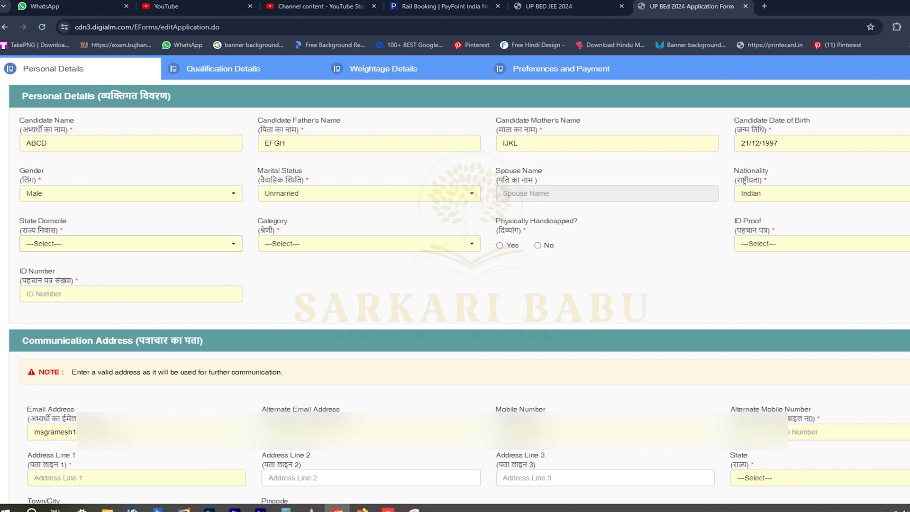
key(Return)
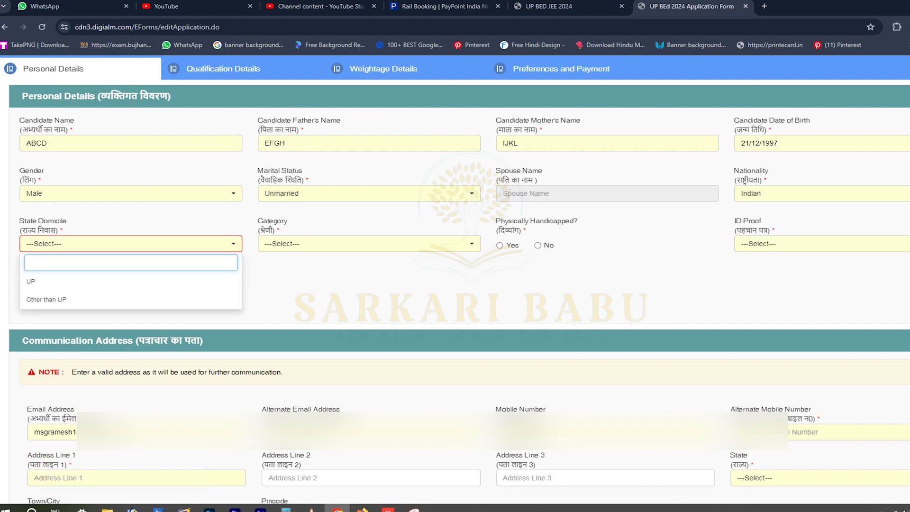
key(Down)
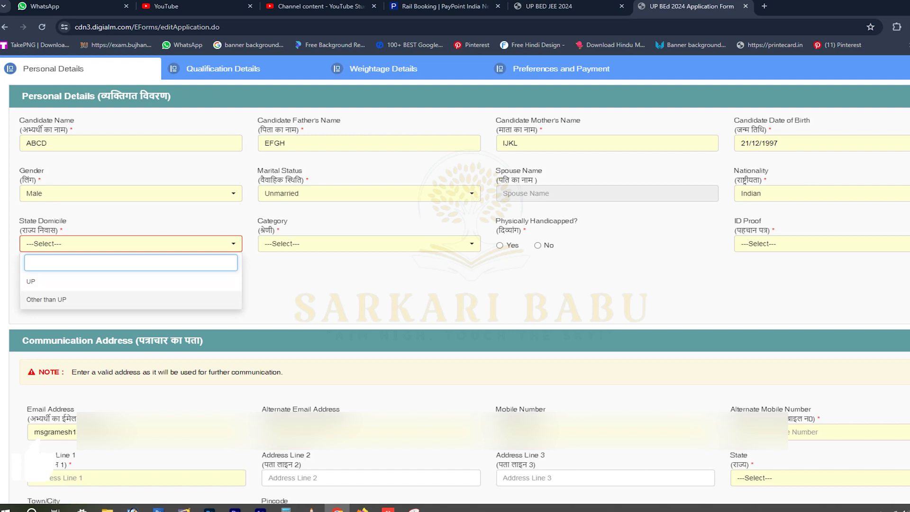
key(Up)
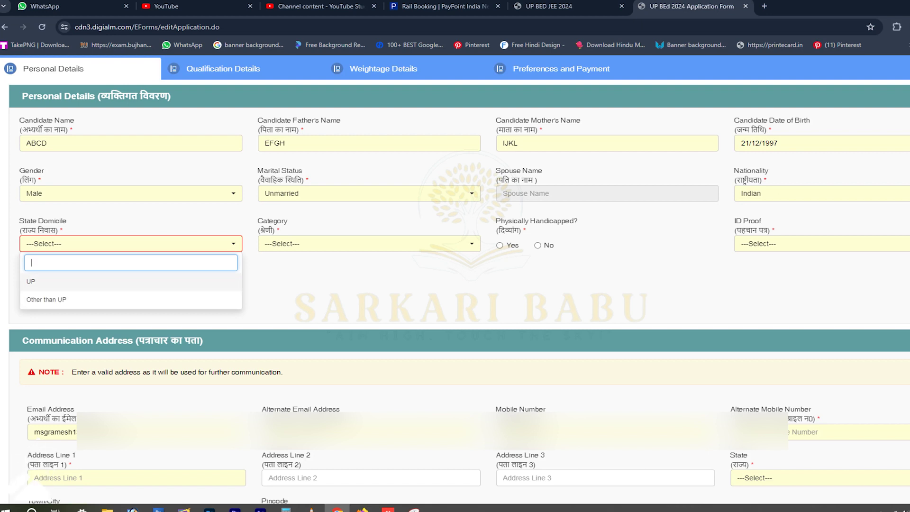
key(Down)
key(Return)
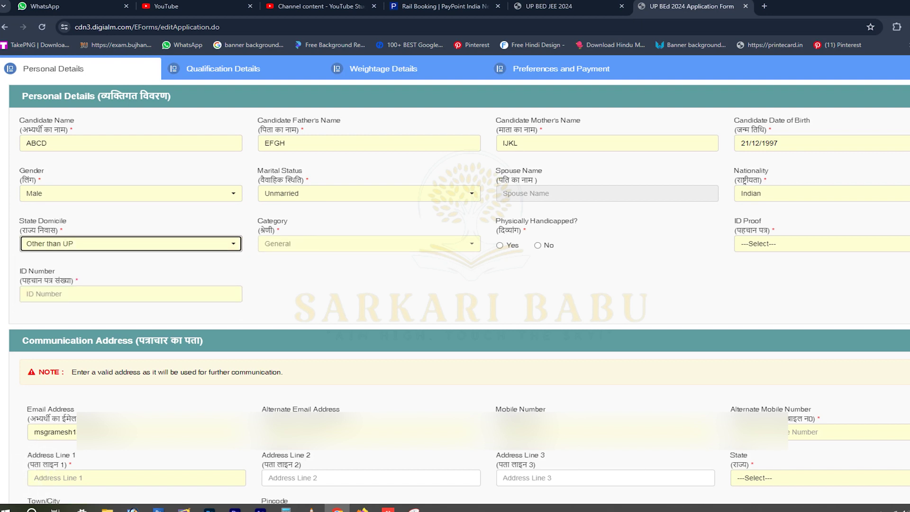
drag(258, 218, 287, 234)
click(130, 243)
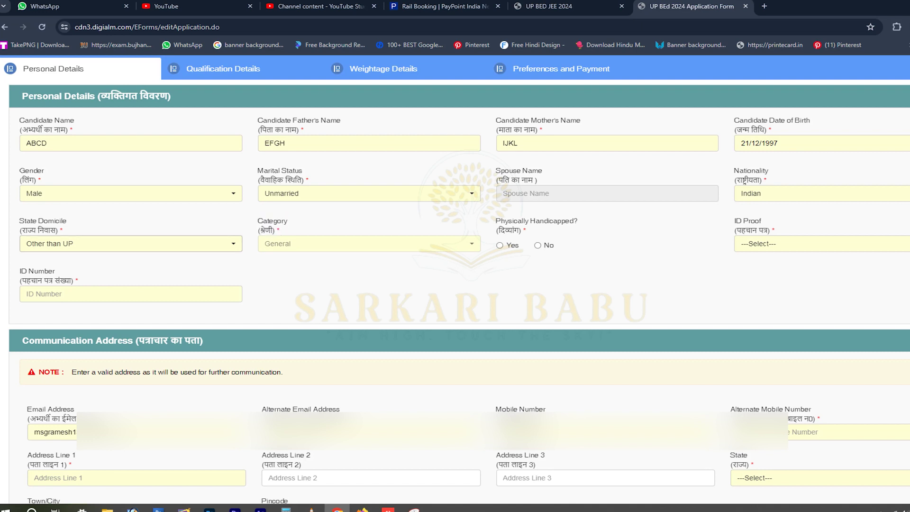
click(130, 281)
Answer Yes for 10th and 12th passed from Uttar Pradesh.
click(369, 243)
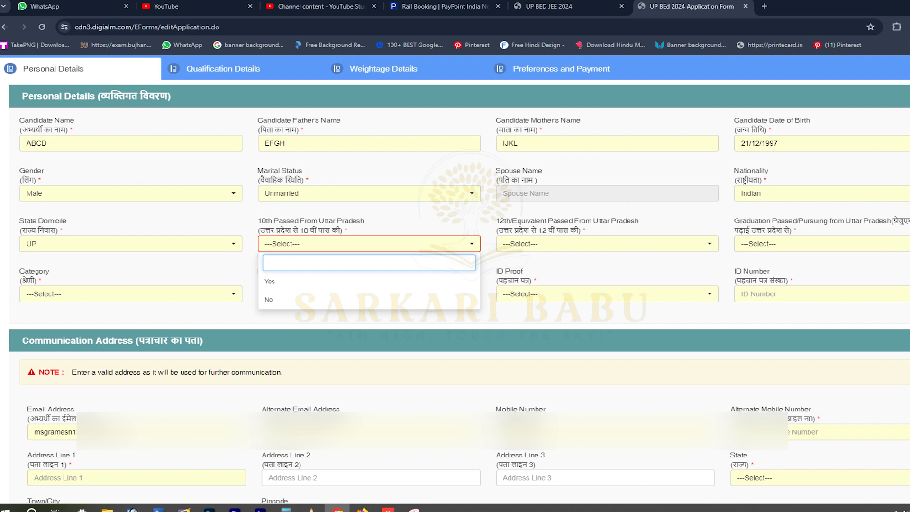
key(Escape)
key(Return)
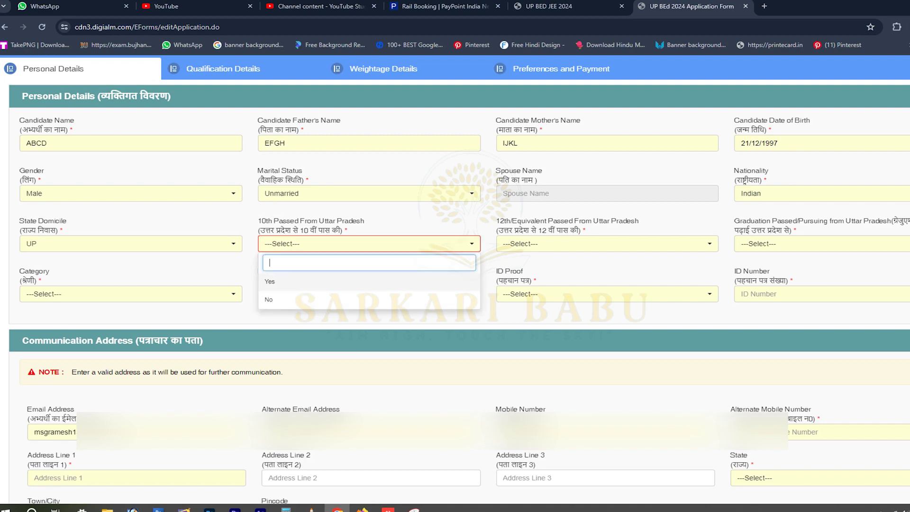
key(Down)
key(Up)
key(Return)
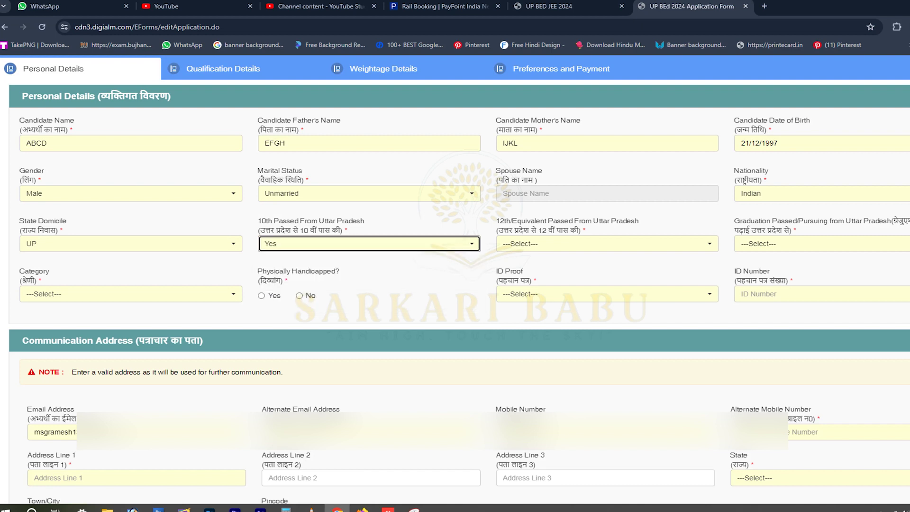
key(Tab)
key(Return)
key(Down)
key(Return)
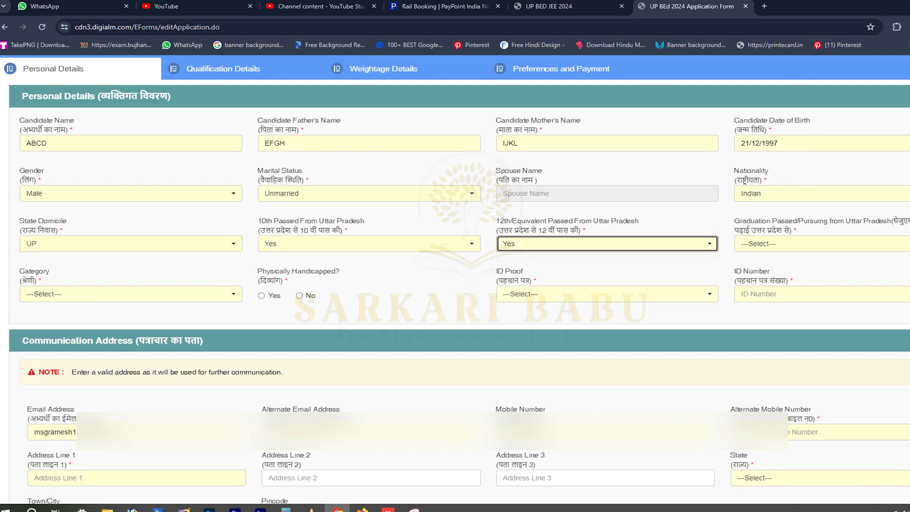
key(Tab)
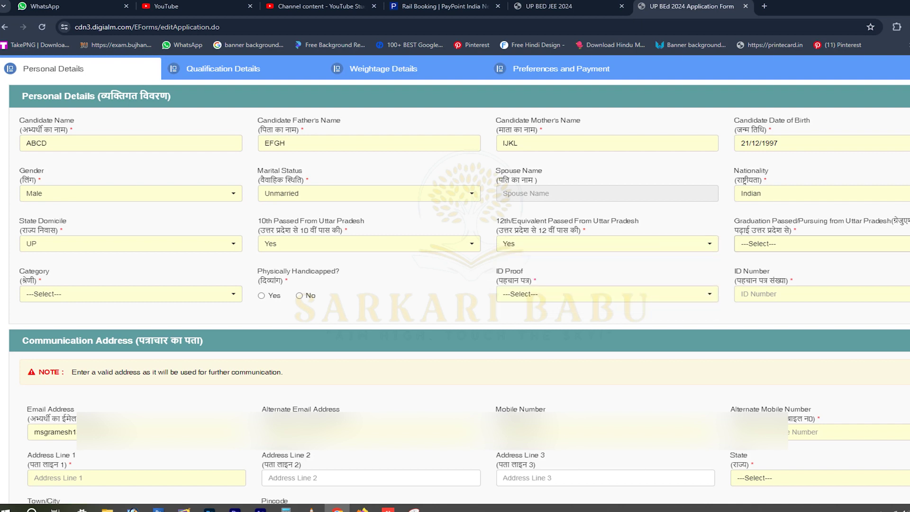
Answer Yes for graduation from Uttar Pradesh.
key(Return)
key(Down)
key(Return)
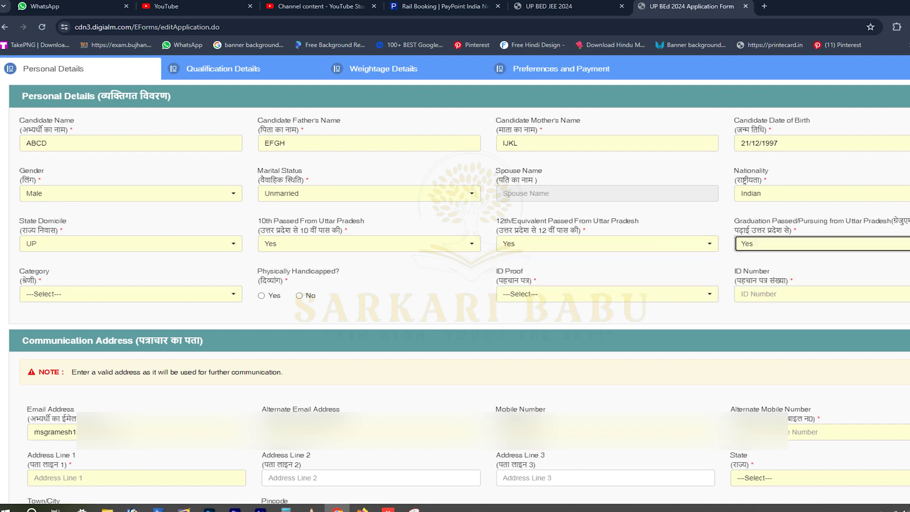
key(Return)
key(Down)
key(Return)
key(Return)
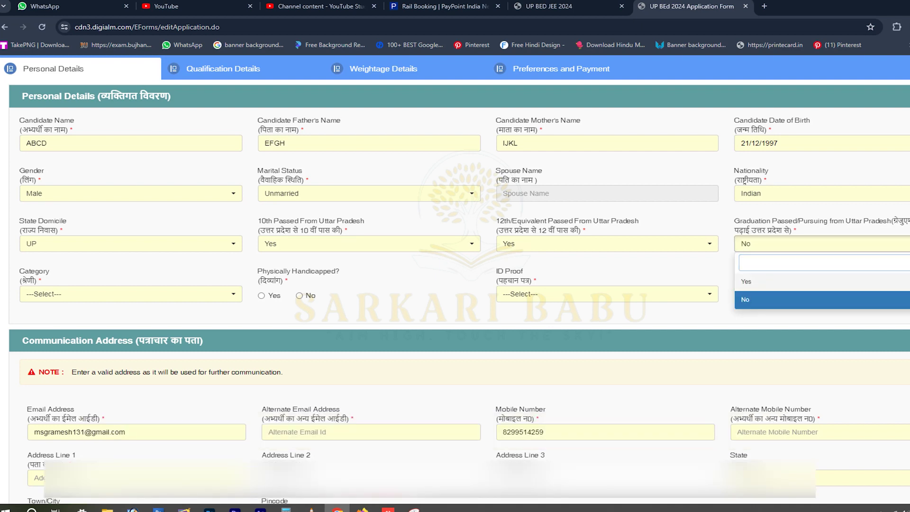
key(Up)
key(Return)
key(Tab)
key(Return)
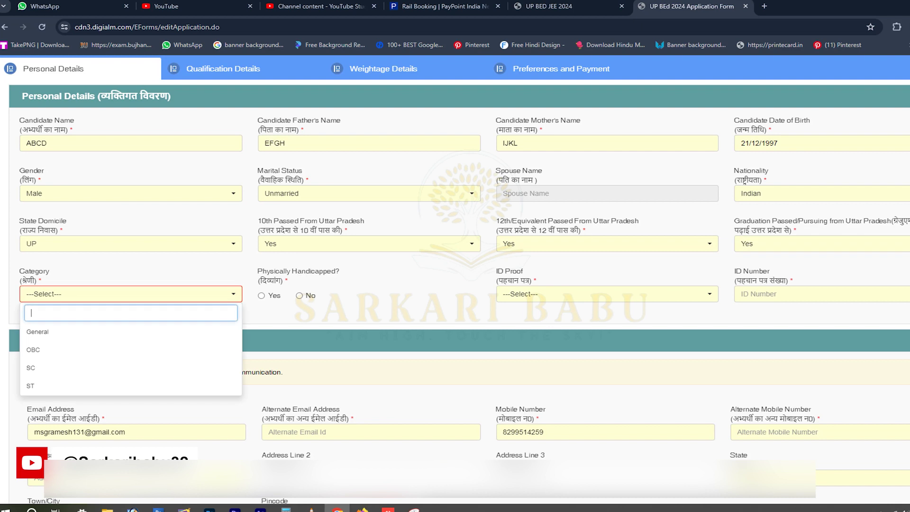
Set the category to OBC after briefly choosing General.
key(Down)
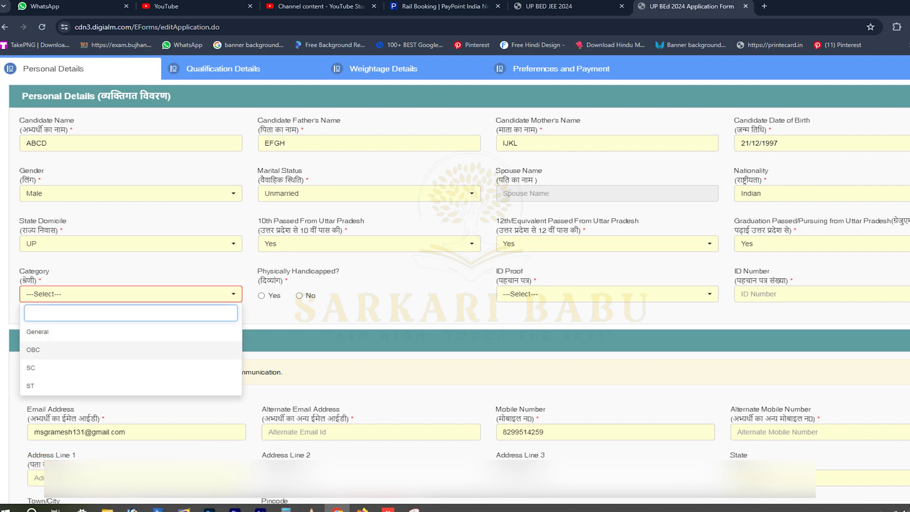
key(Up)
key(Return)
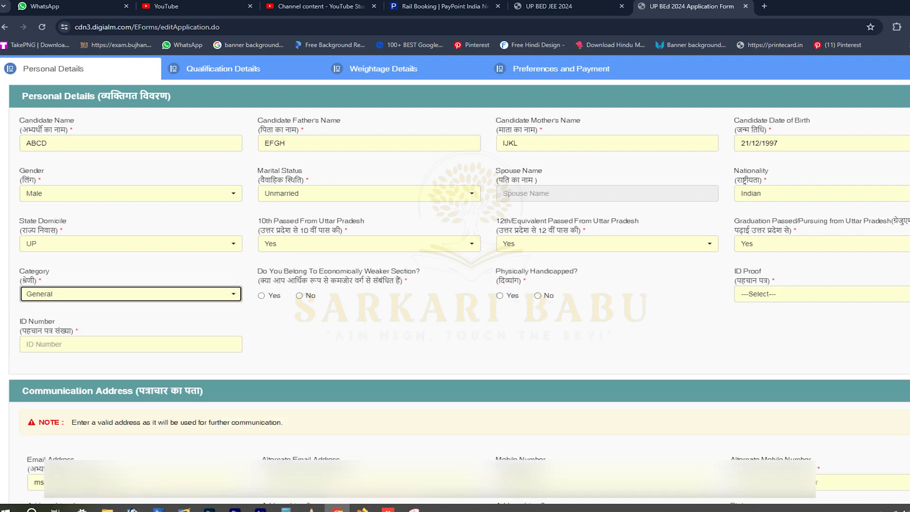
key(alt+Down)
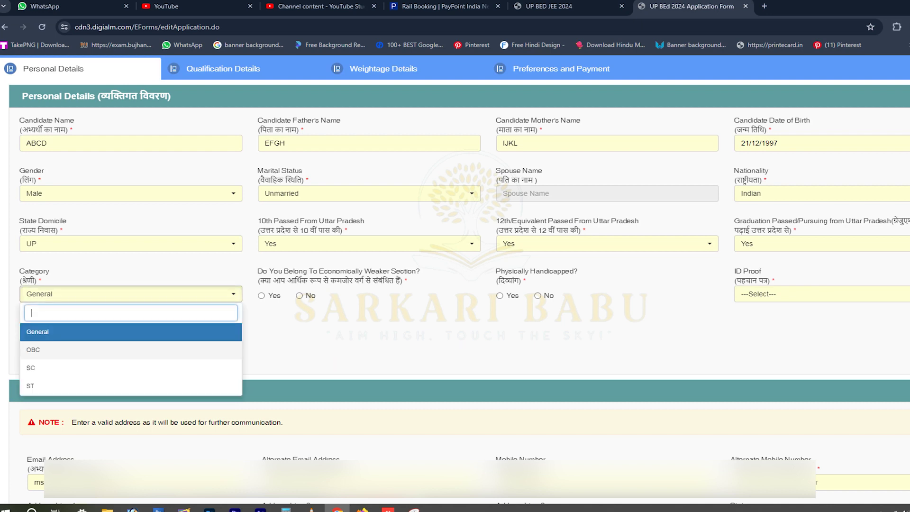
key(Down)
key(Return)
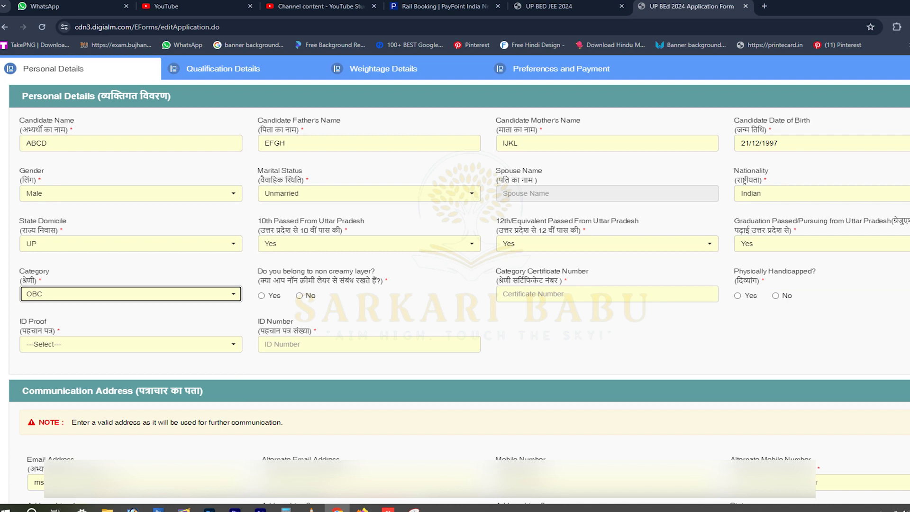
key(Return)
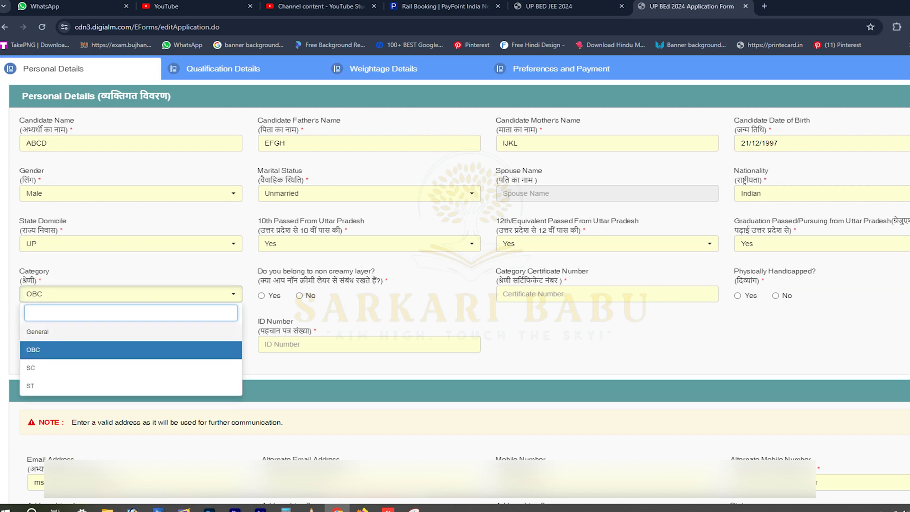
key(Return)
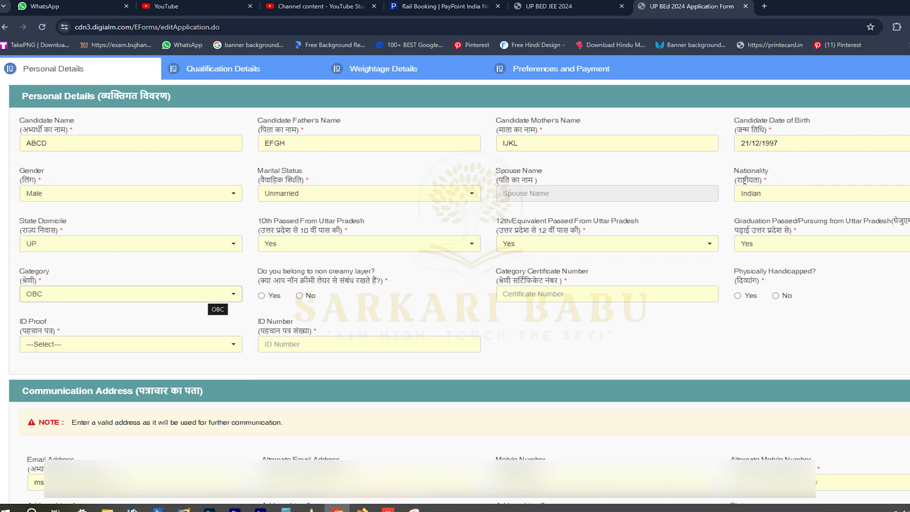
key(Return)
key(Return)
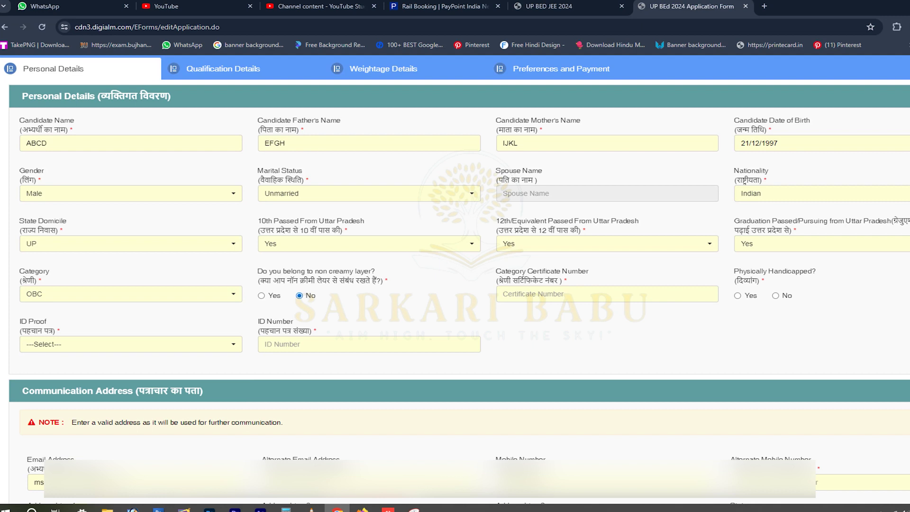
Answer No to non-creamy layer and enter the category certificate number.
click(262, 295)
click(299, 295)
click(559, 293)
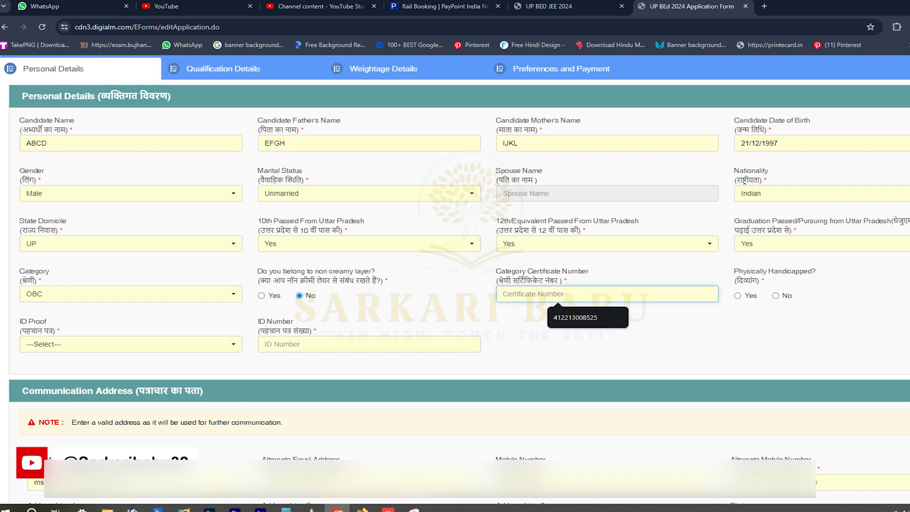
text(1)
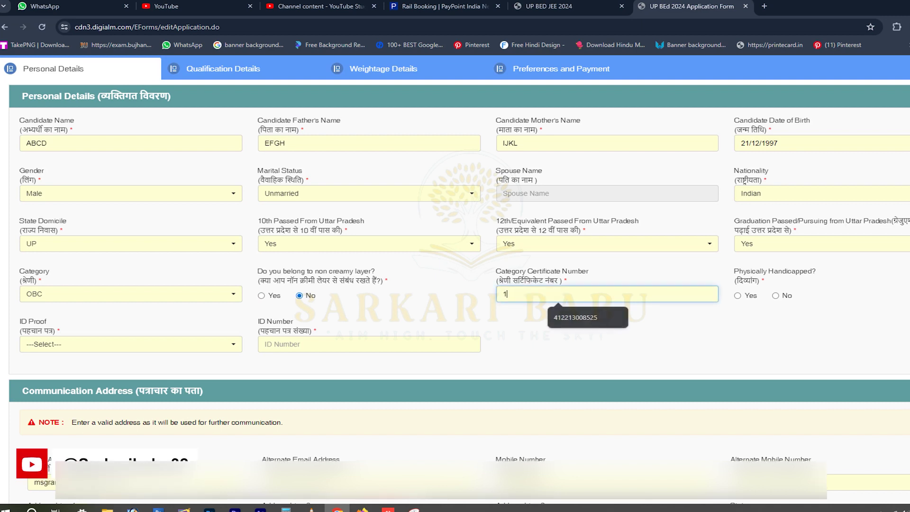
text(23456789)
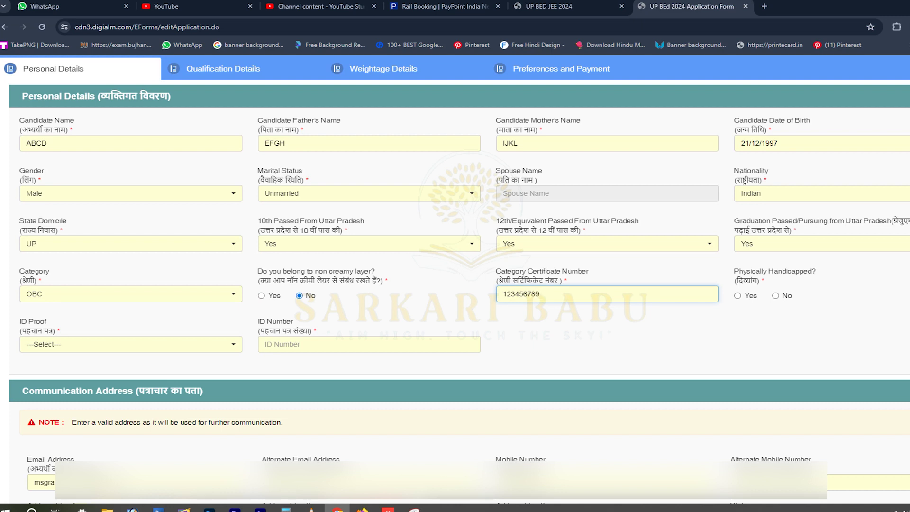
Answer No to physically handicapped and choose Others as the ID proof.
click(775, 295)
click(130, 344)
click(131, 344)
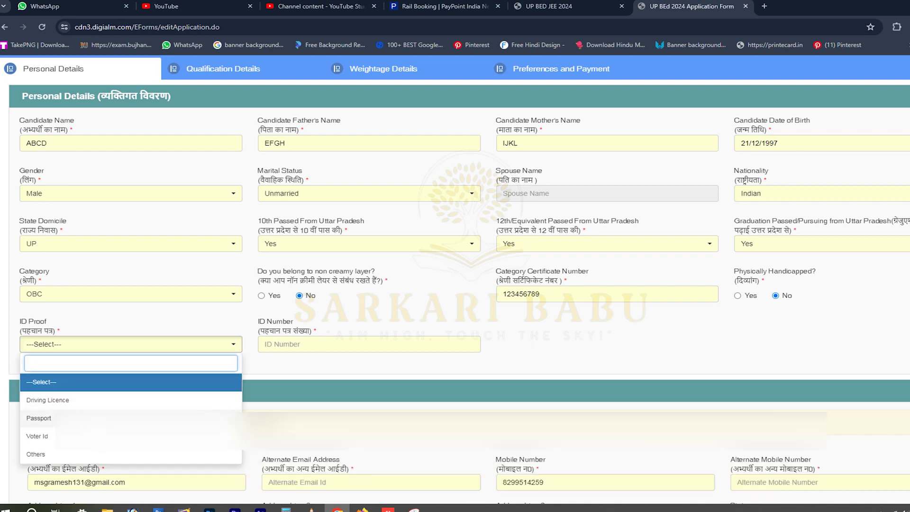
scroll(47, 406, down, 1)
click(47, 405)
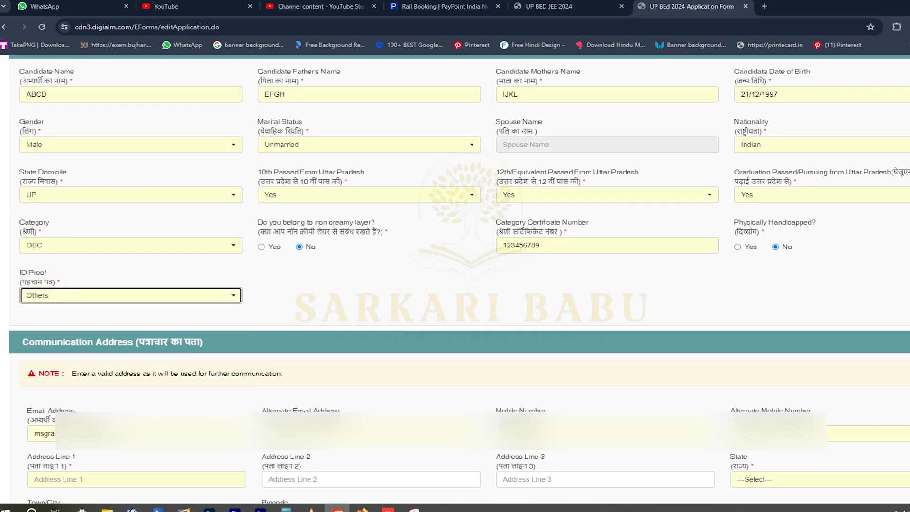
click(131, 295)
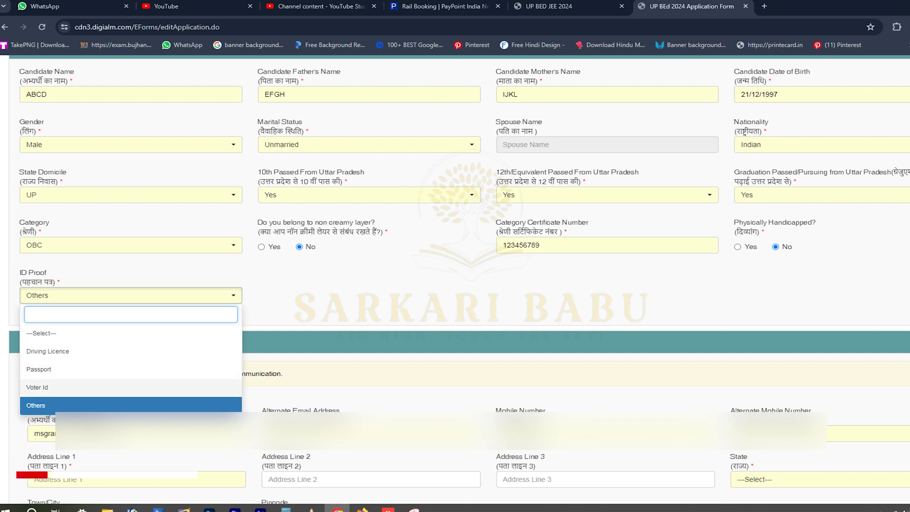
Keep Others as ID proof and pass over the alternate e-mail and mobile number fields.
key(Escape)
scroll(455, 275, down, 3)
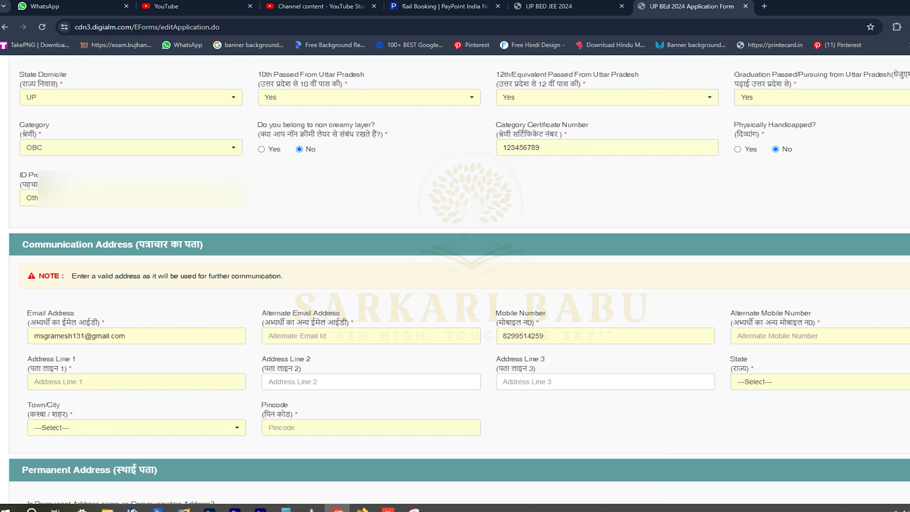
scroll(455, 275, down, 2)
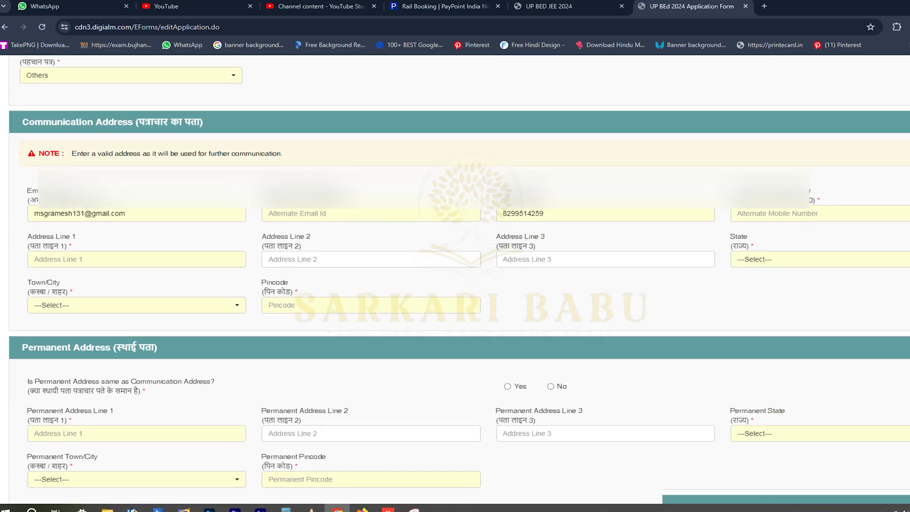
click(332, 189)
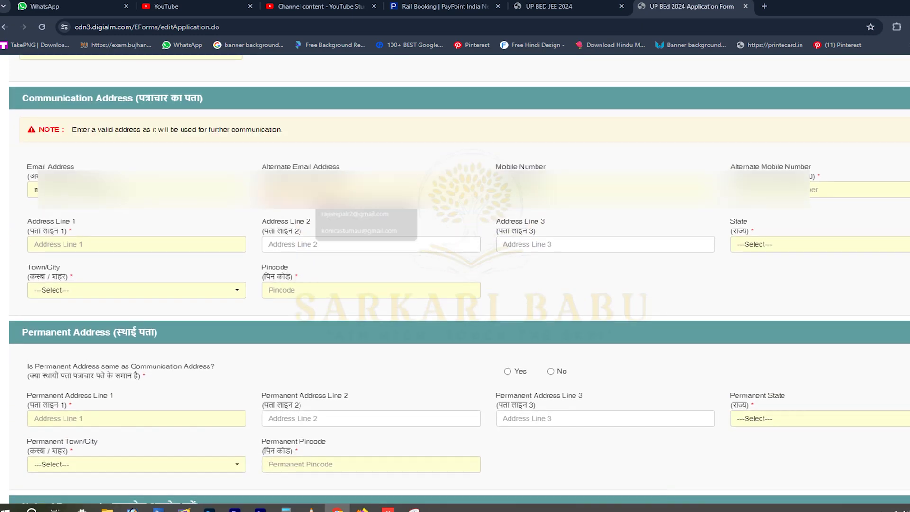
click(331, 189)
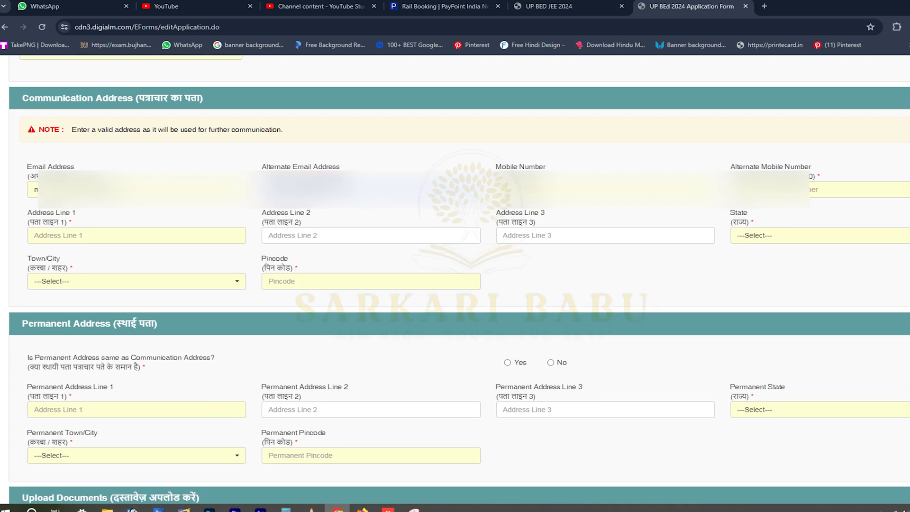
click(834, 189)
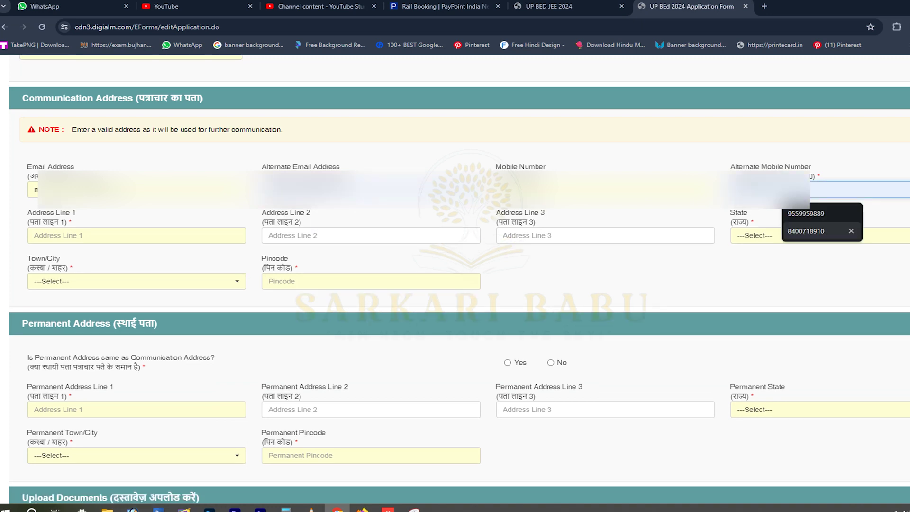
key(Escape)
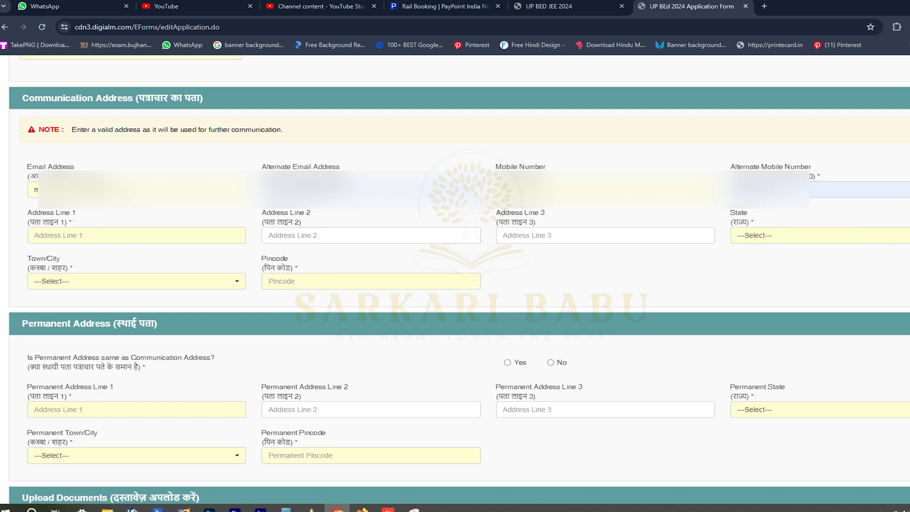
Fill in communication address lines 1, 2 and 3.
click(90, 235)
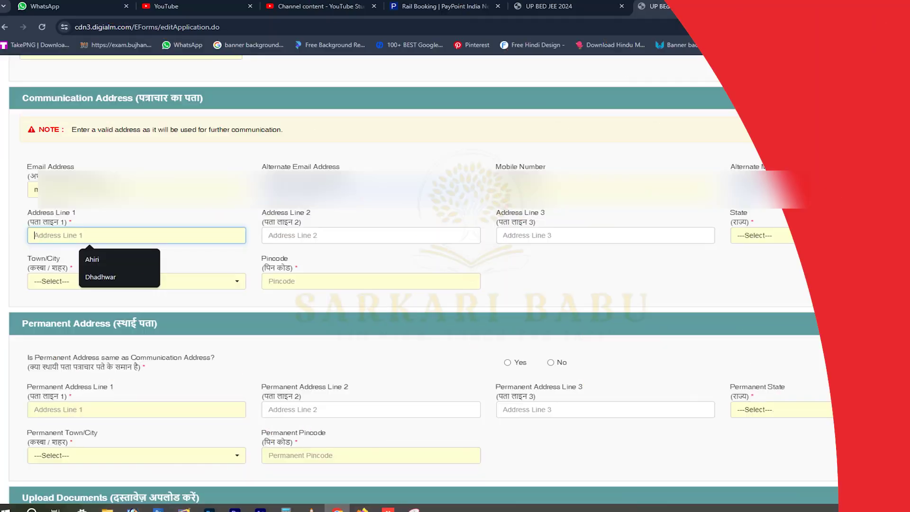
text(a)
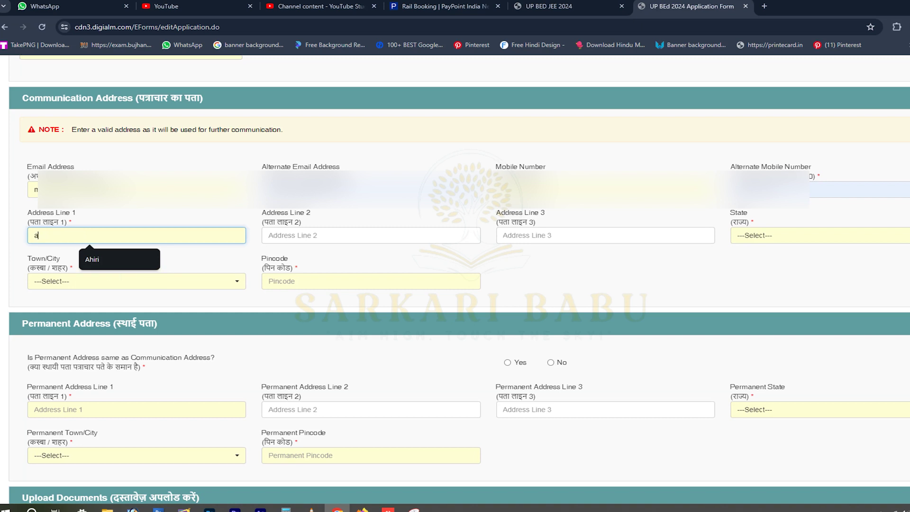
text(bcd road)
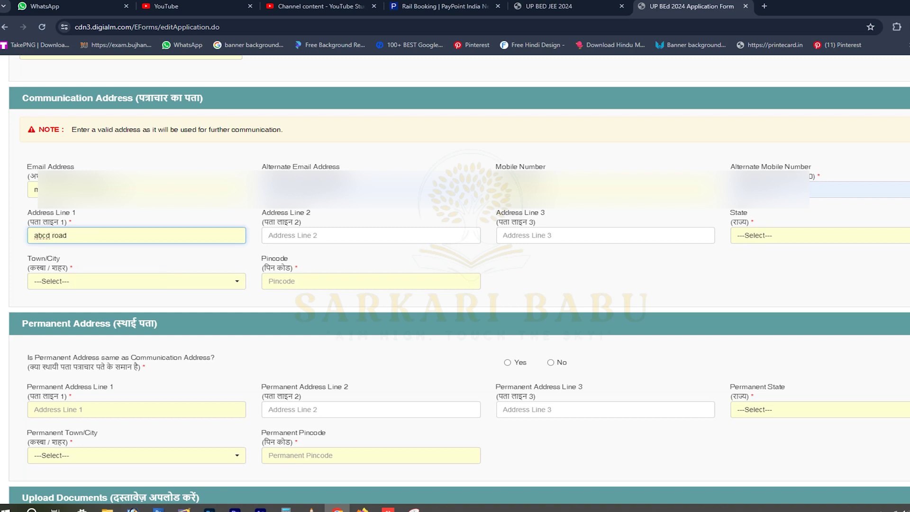
text( efgh city)
key(Tab)
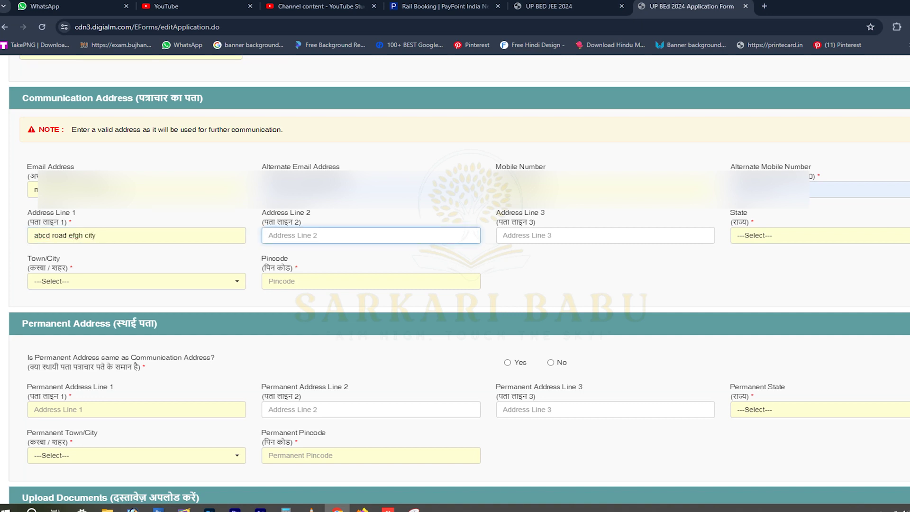
text(aa)
key(Tab)
text(aa)
key(Tab)
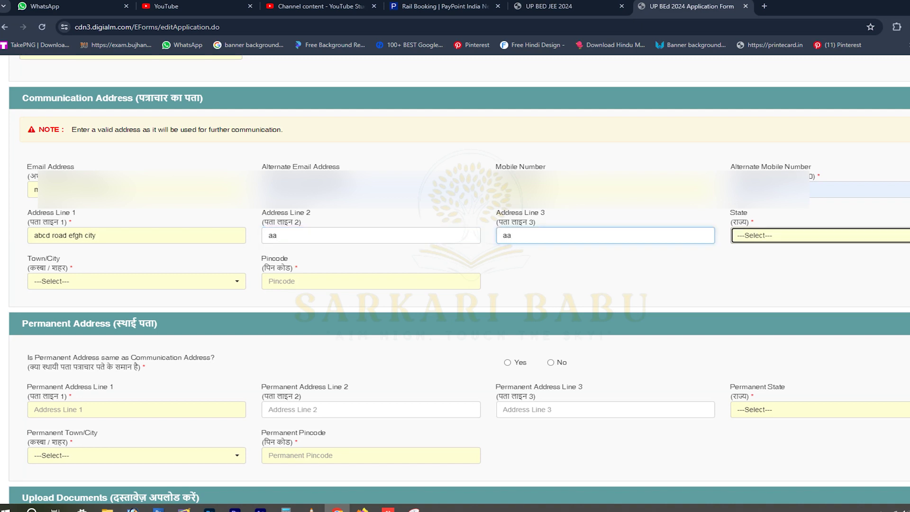
Set state Uttar Pradesh, town Chitrakoot Dham Karwi, and accept the autofilled pincode.
text(u)
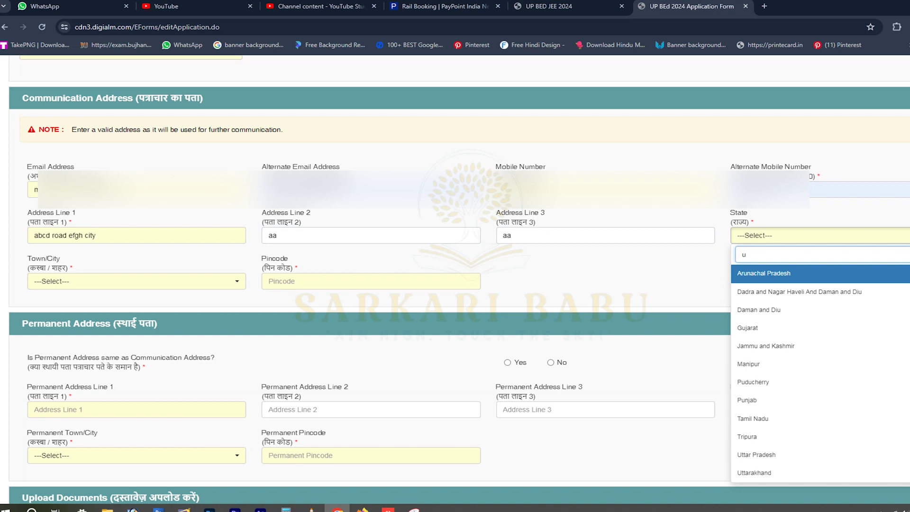
text(ta)
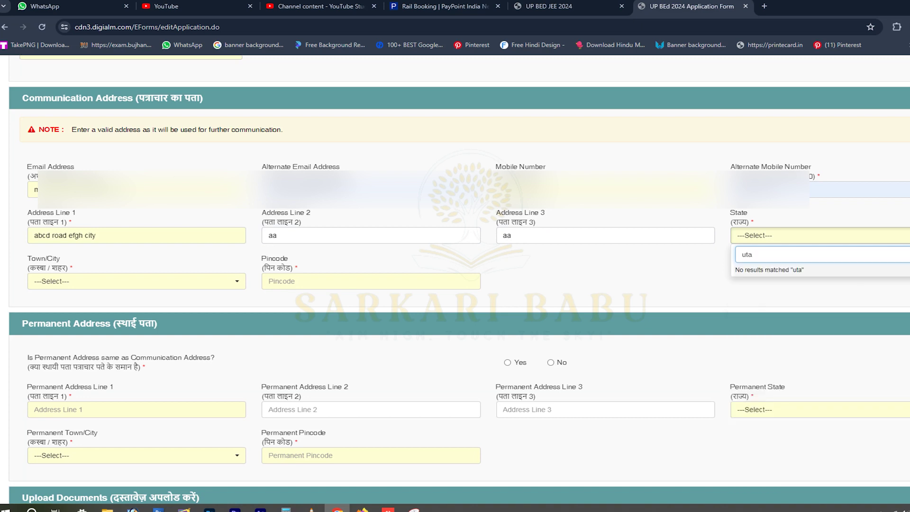
key(BackSpace)
key(Return)
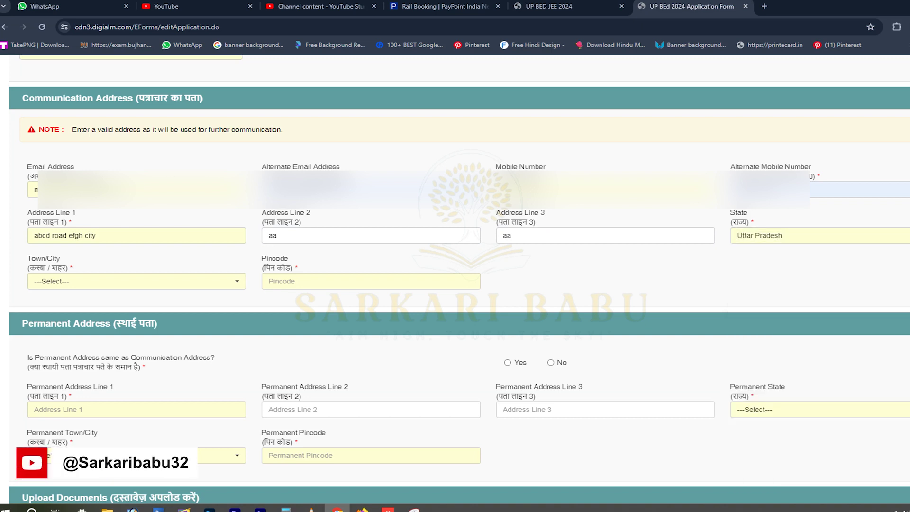
click(136, 281)
scroll(134, 175, down, 3)
scroll(133, 208, down, 6)
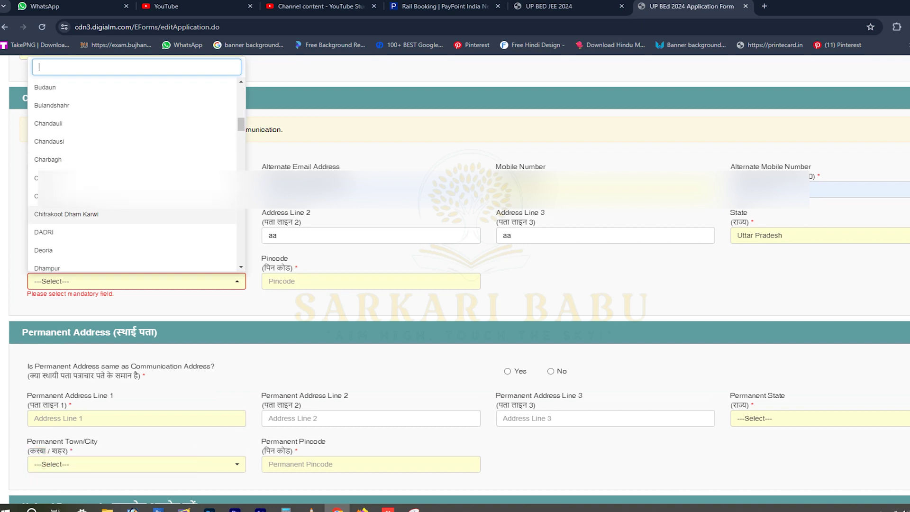
click(66, 214)
key(Tab)
key(Down)
key(Down)
key(Return)
scroll(455, 285, down, 1)
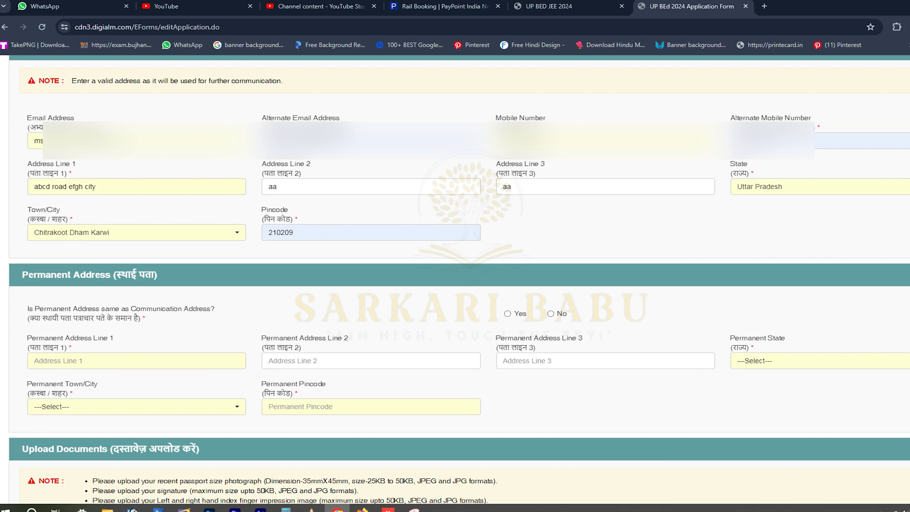
Upload the passport photograph in Upload Documents and dismiss the success message.
scroll(454, 280, down, 2)
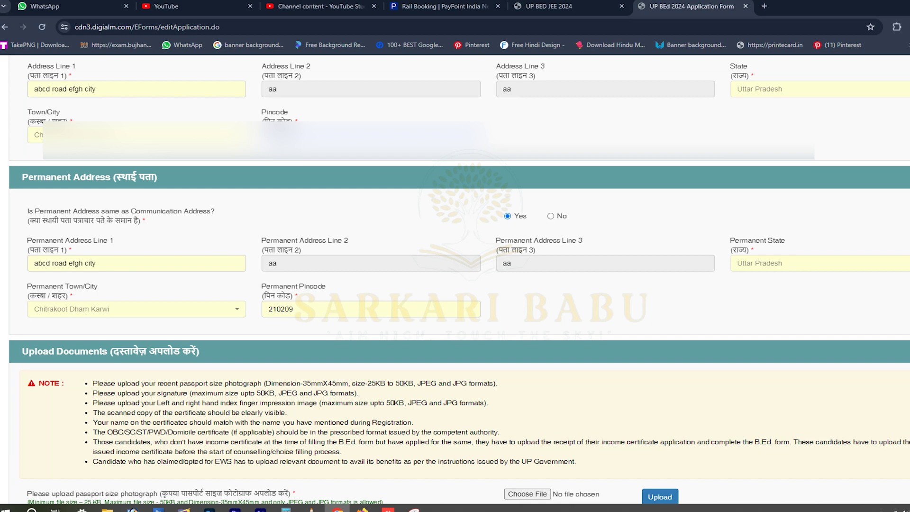
scroll(455, 280, down, 1)
scroll(454, 279, down, 2)
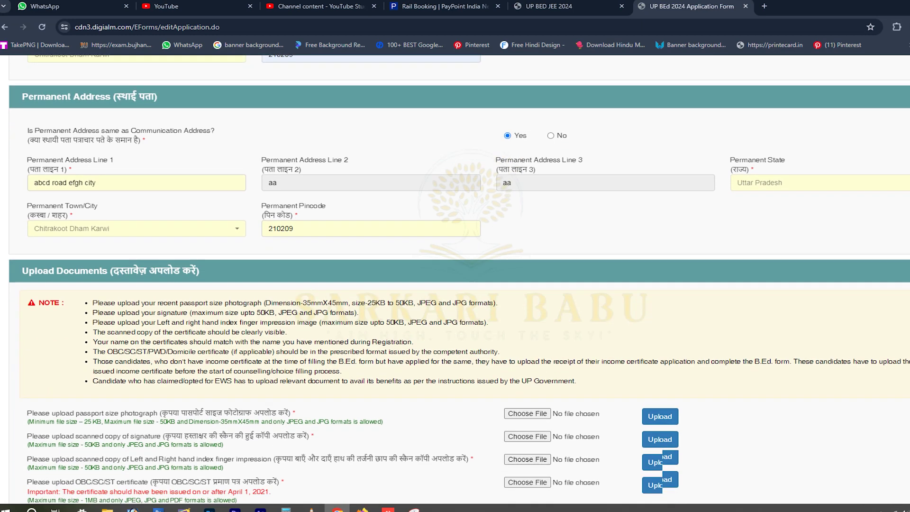
scroll(455, 280, up, 2)
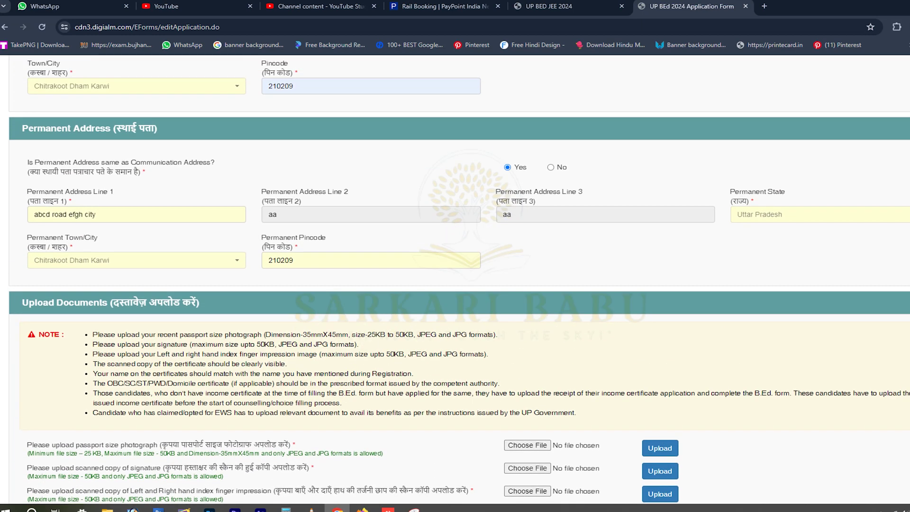
scroll(455, 280, down, 3)
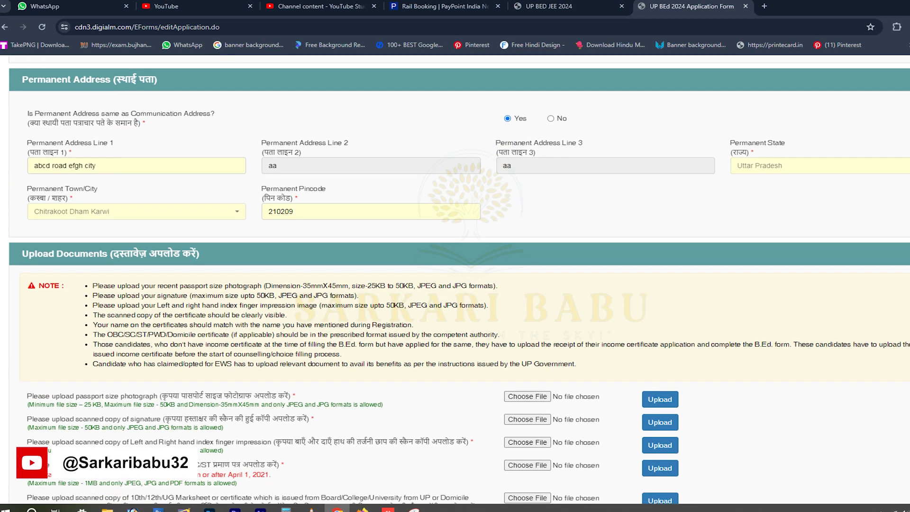
scroll(455, 279, down, 1)
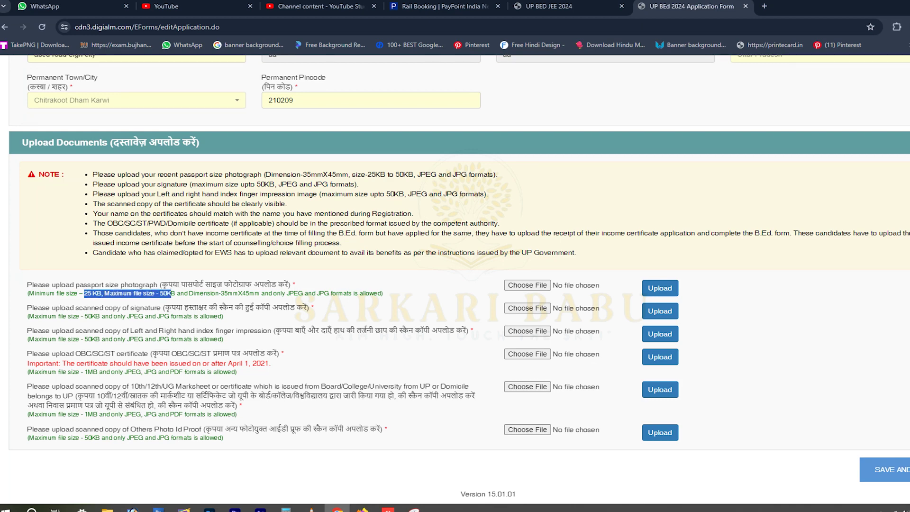
click(526, 284)
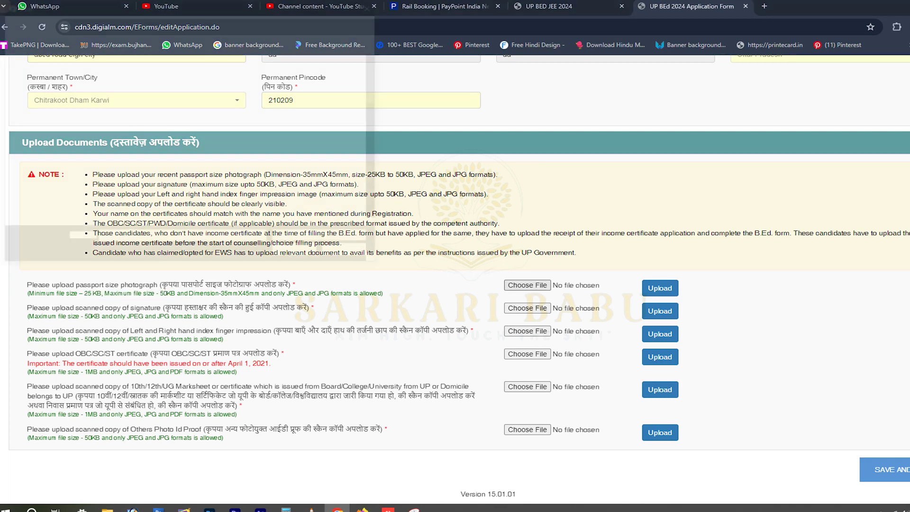
double_click(291, 132)
click(659, 287)
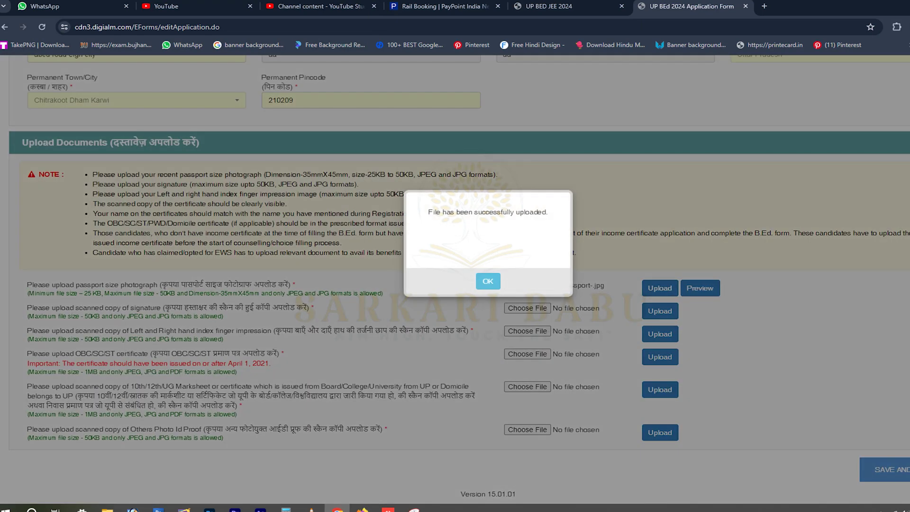
click(487, 281)
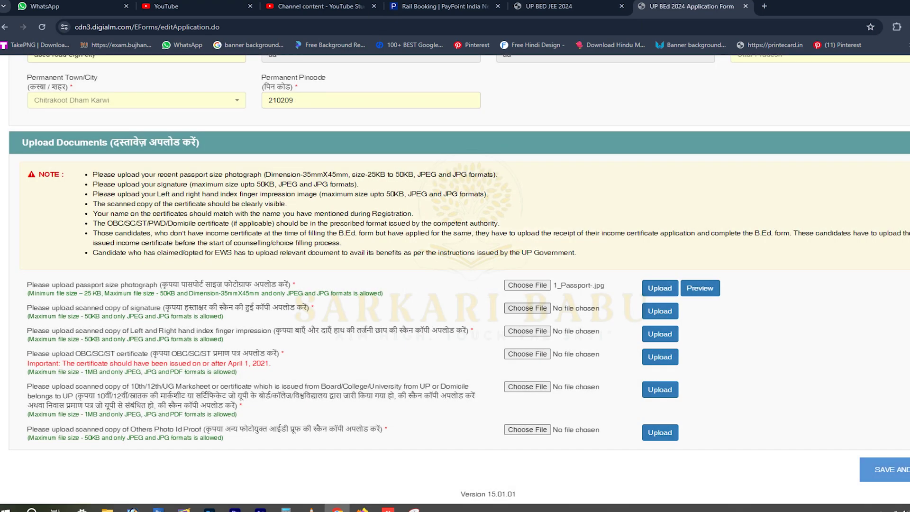
Upload r.jpeg as the signature image and dismiss the confirmation.
click(527, 308)
scroll(237, 142, down, 5)
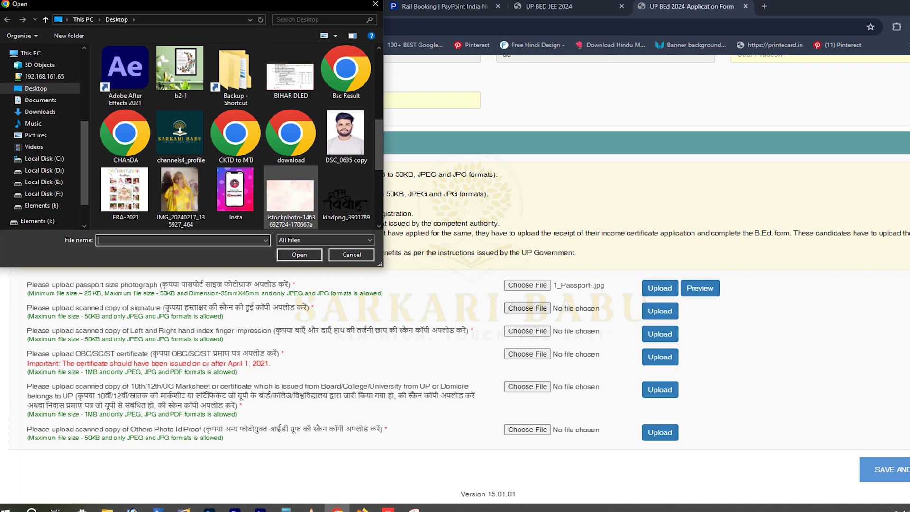
double_click(125, 119)
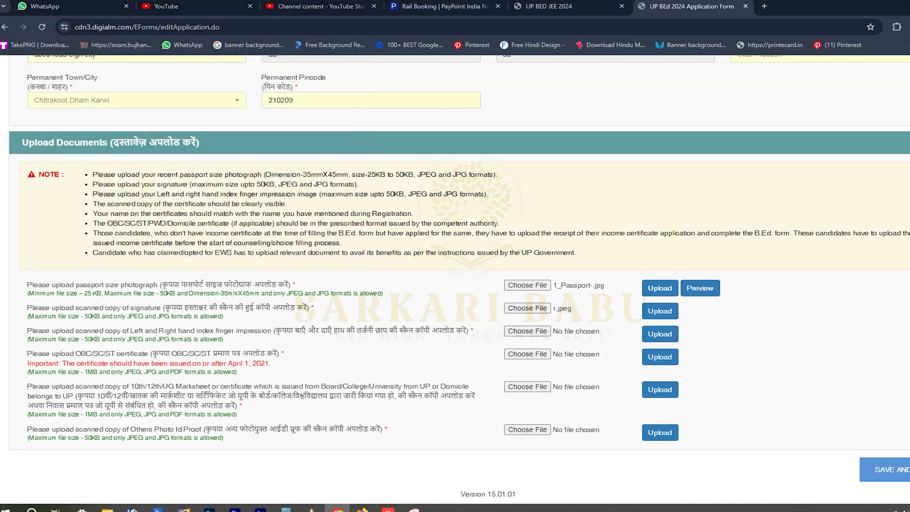
click(659, 311)
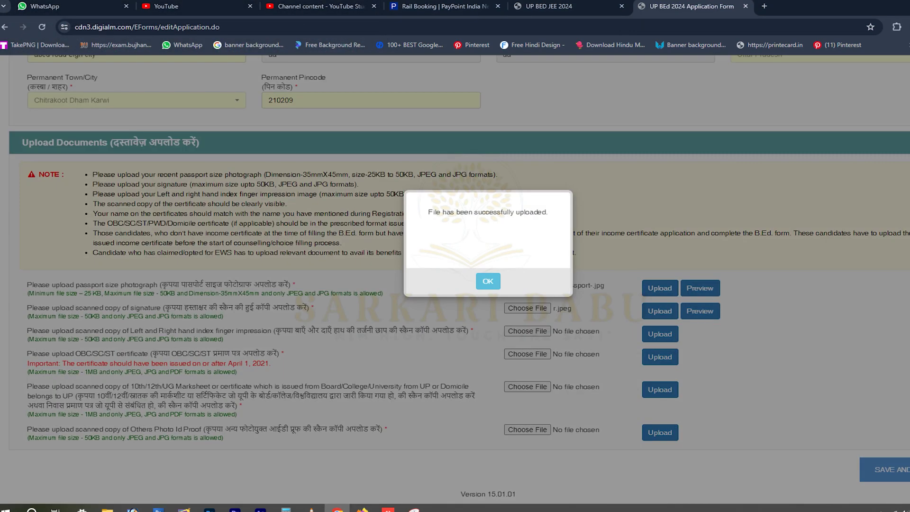
click(488, 281)
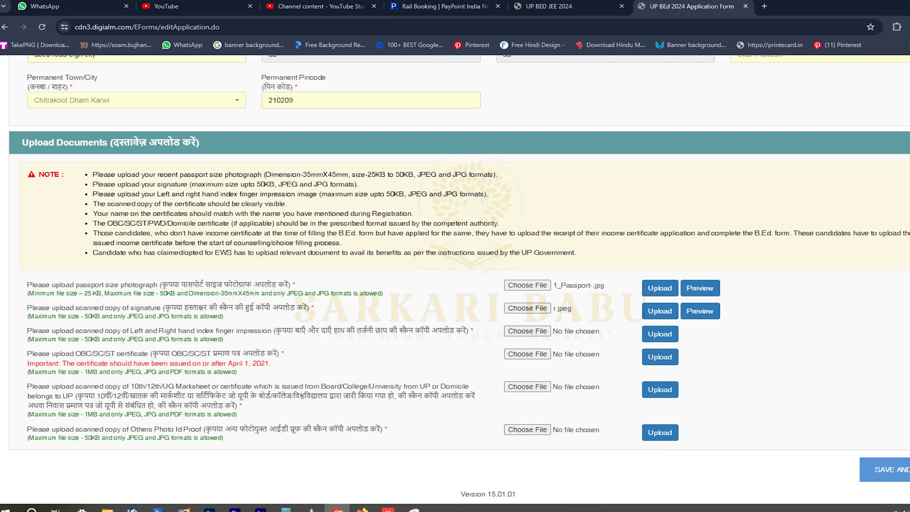
Upload r.jpeg as the finger impression image and dismiss the confirmation.
click(527, 331)
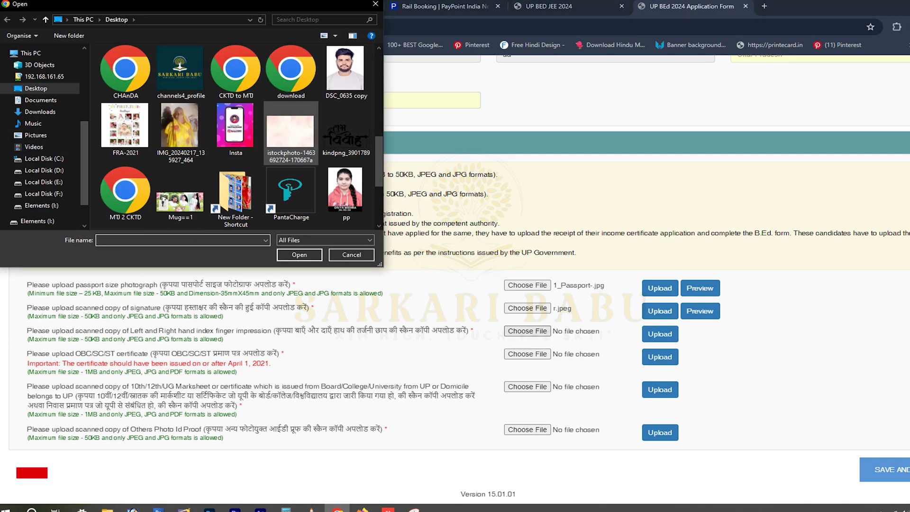
double_click(125, 198)
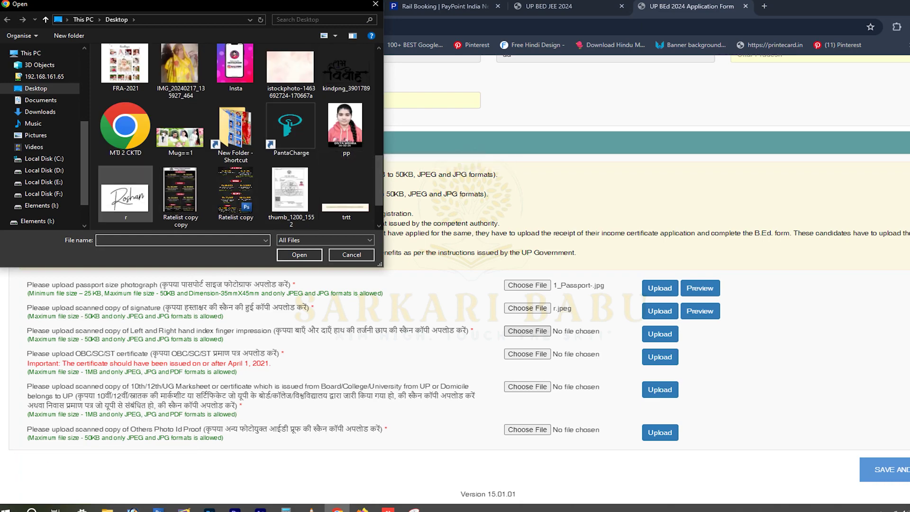
click(660, 333)
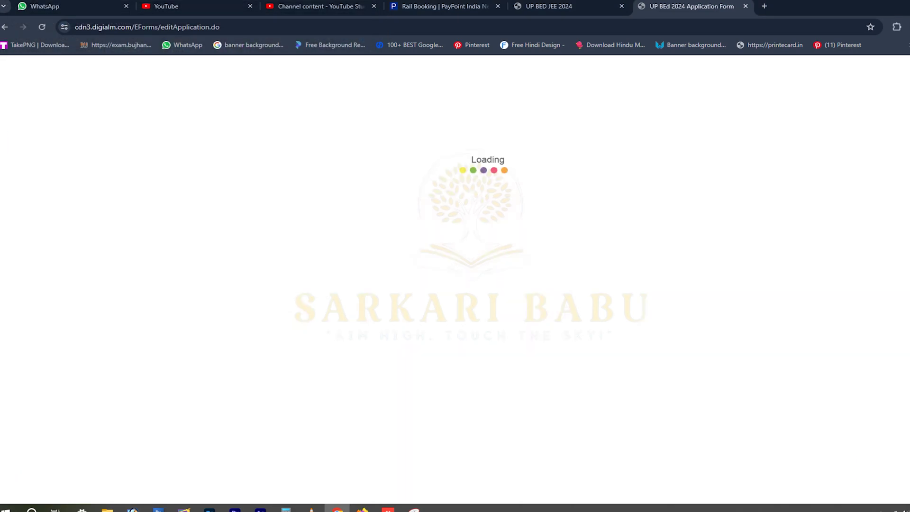
key(Return)
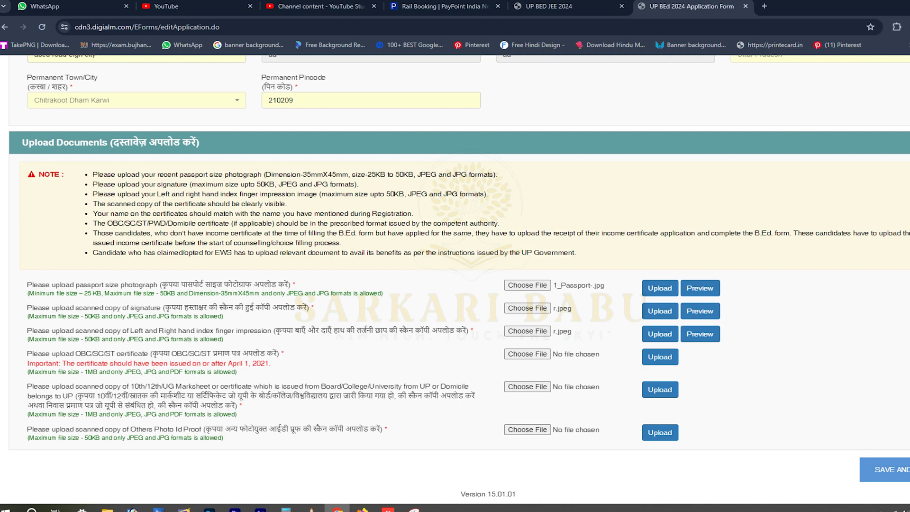
Try attaching download.pdf as the OBC/SC/ST certificate, then close the picker and PDF preview.
click(526, 354)
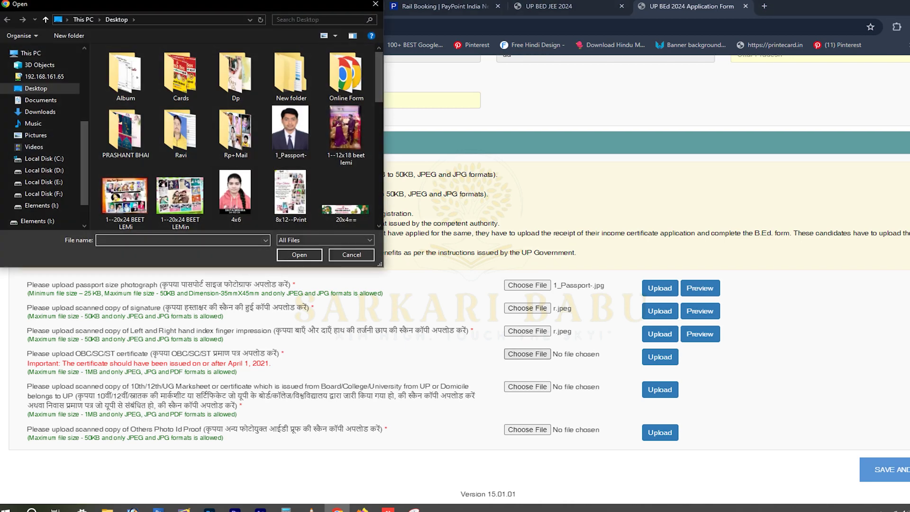
click(351, 255)
drag(27, 363, 237, 372)
click(237, 372)
click(527, 353)
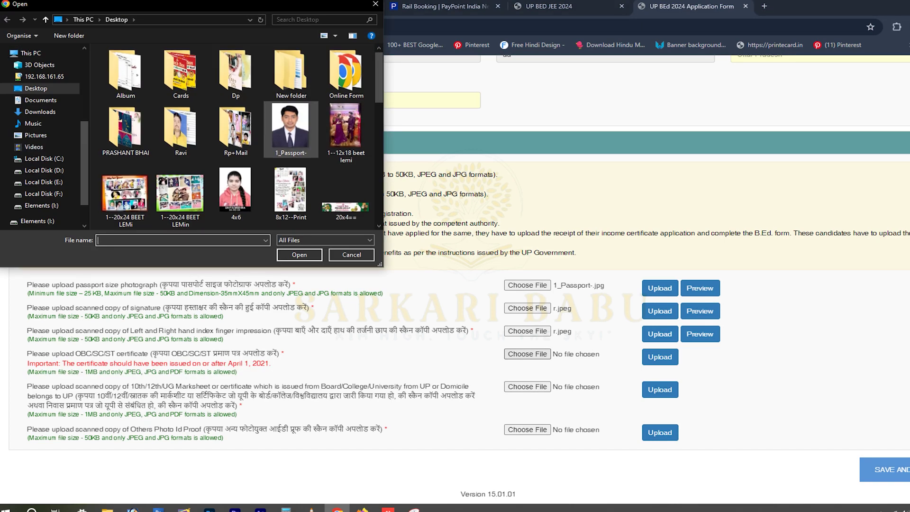
scroll(291, 135, down, 5)
click(291, 72)
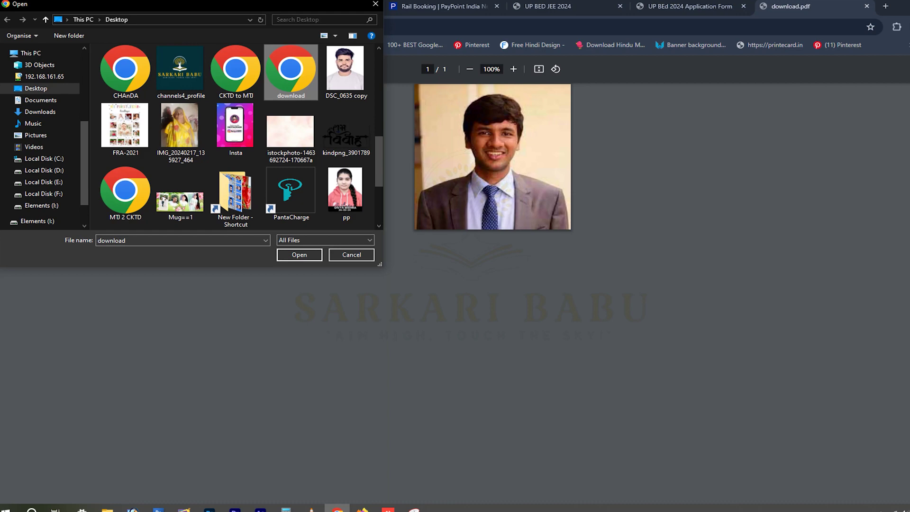
key(Escape)
key(ctrl+w)
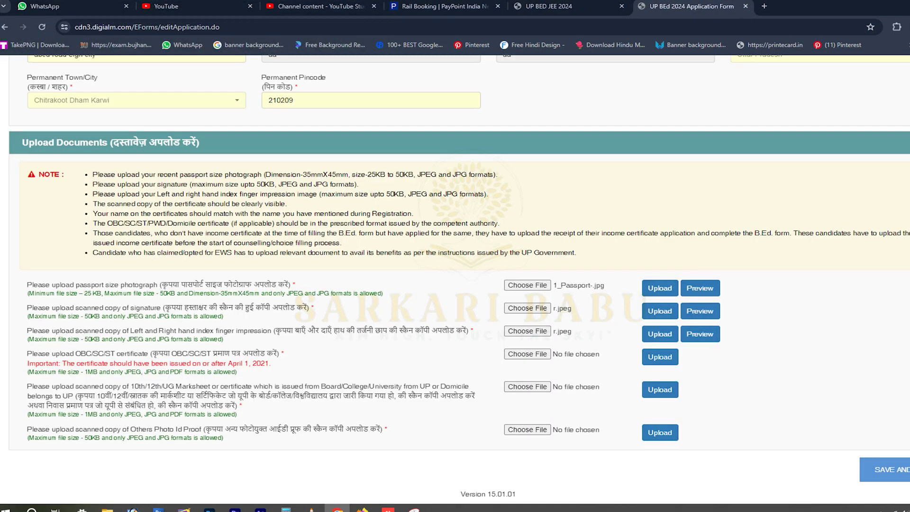
Upload download.pdf as the OBC/SC/ST certificate and dismiss the confirmation.
click(527, 354)
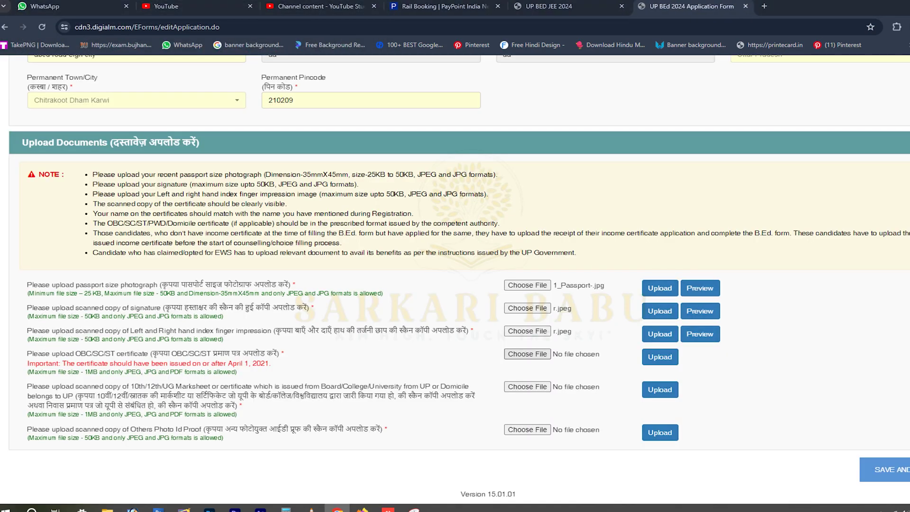
click(290, 69)
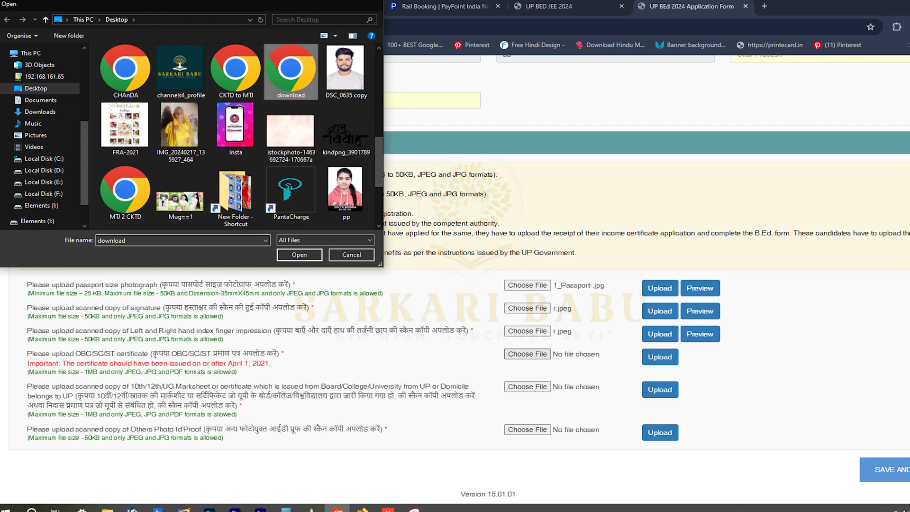
click(299, 254)
click(660, 356)
key(Return)
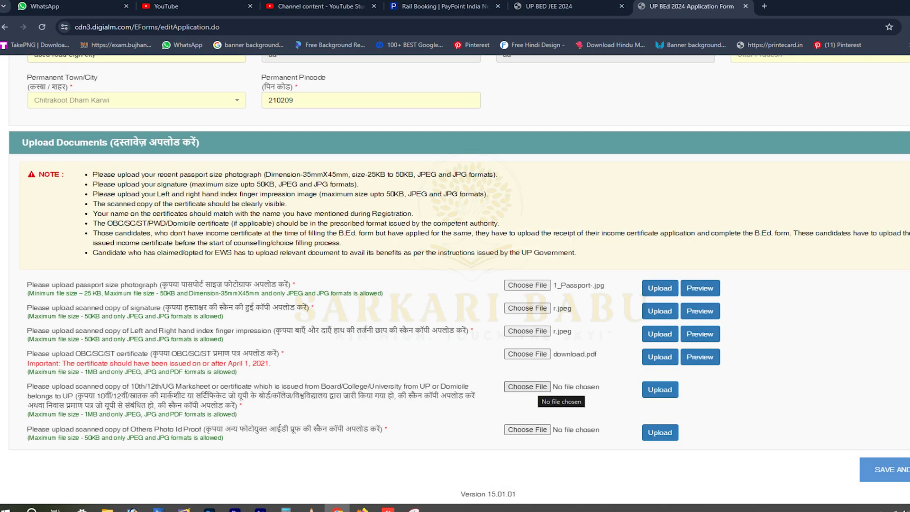
Upload download.pdf as the 10th/12th marksheet and dismiss the confirmation.
click(528, 387)
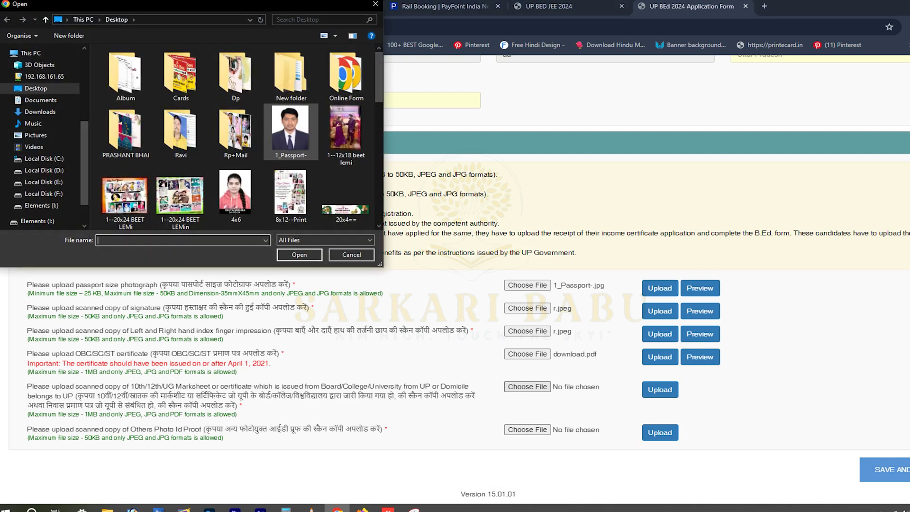
scroll(289, 142, down, 3)
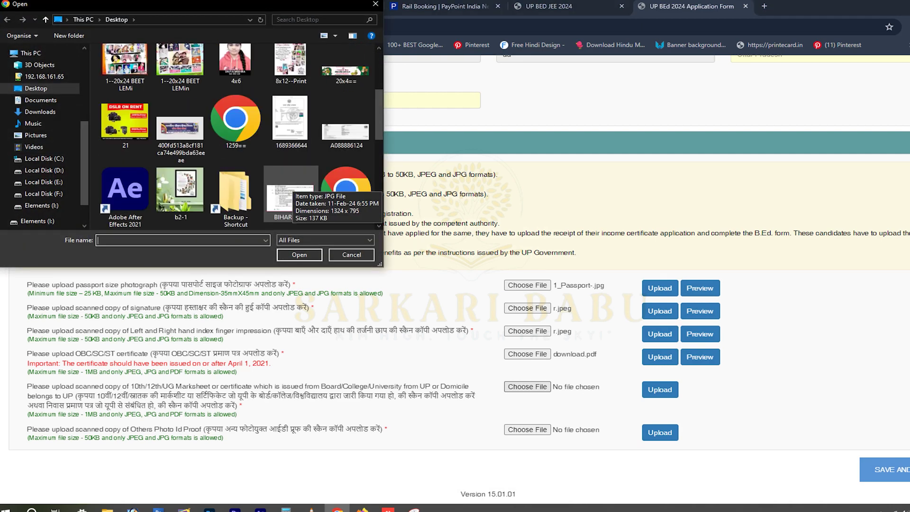
scroll(290, 189, down, 2)
double_click(290, 135)
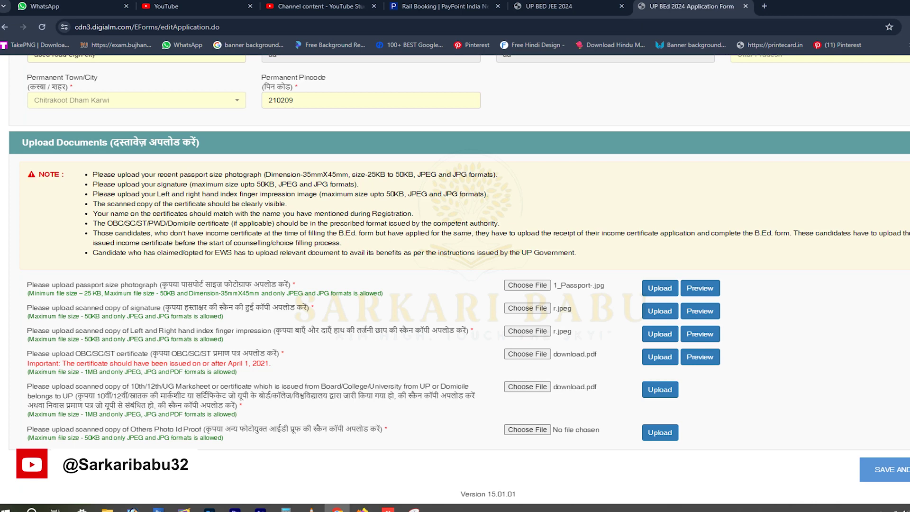
click(659, 389)
key(Return)
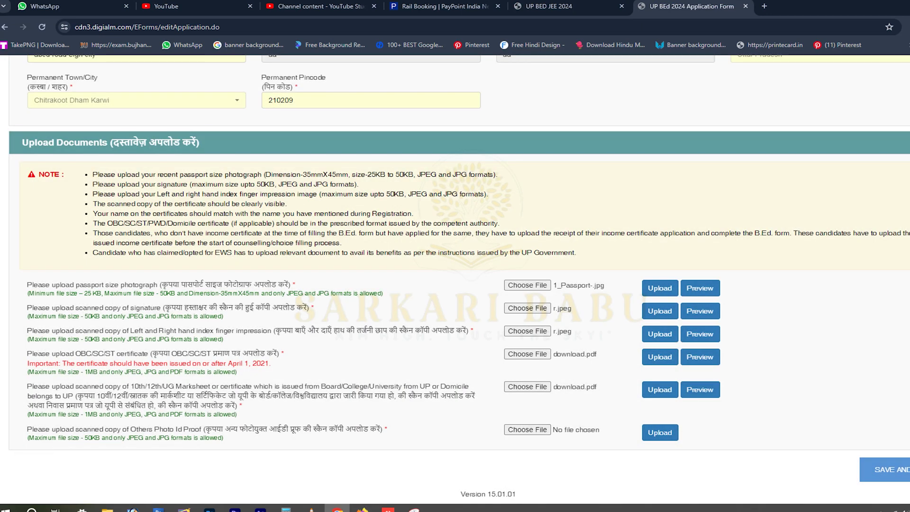
Upload download.pdf as the other photo ID proof, then save the documents.
triple_click(203, 428)
click(527, 429)
scroll(290, 133, down, 5)
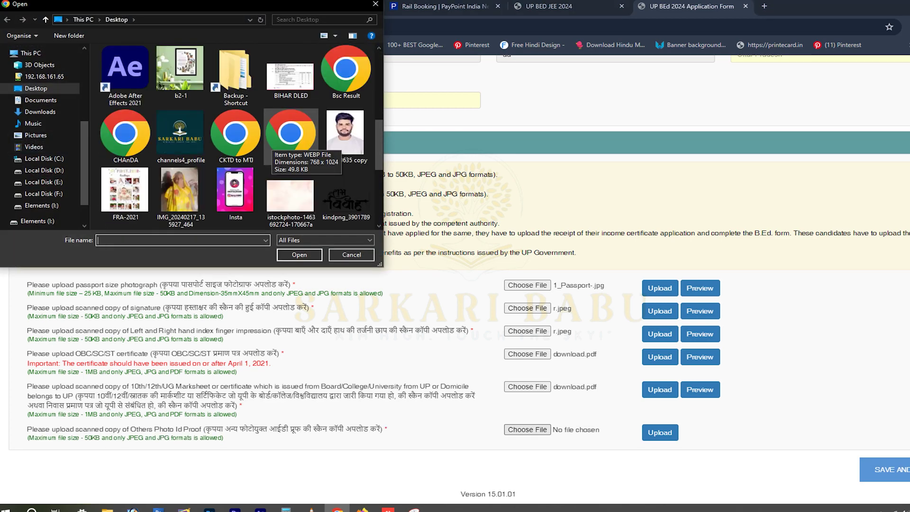
double_click(290, 135)
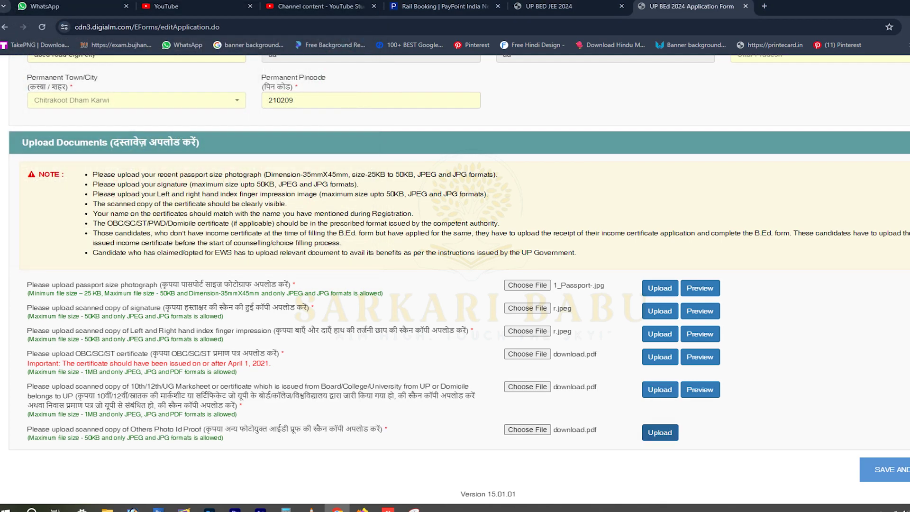
click(659, 432)
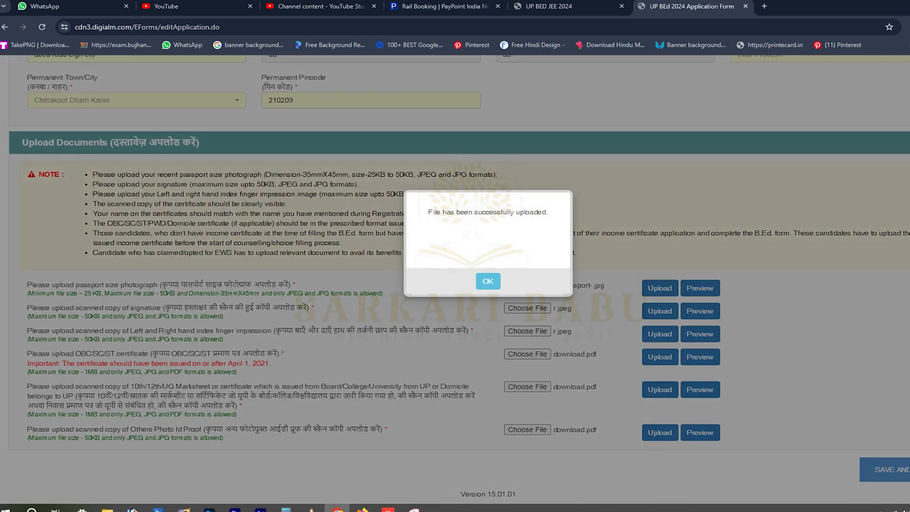
key(Return)
click(884, 469)
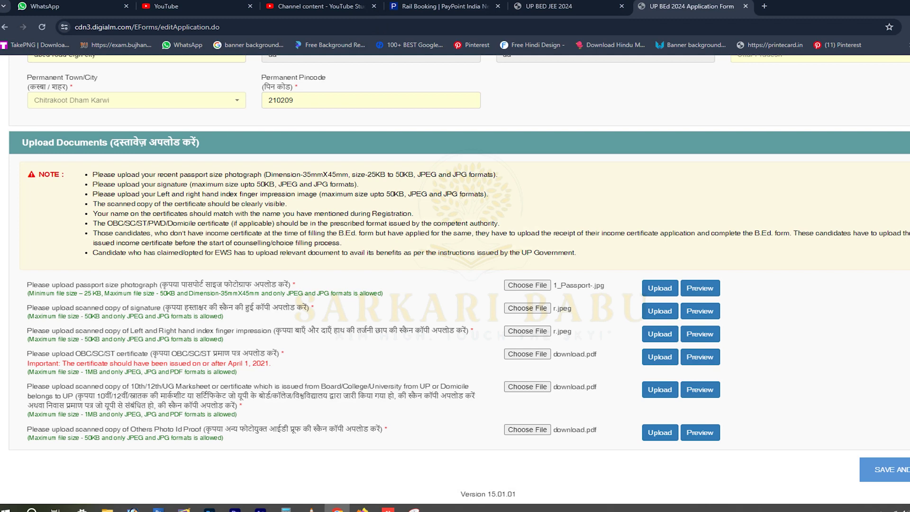
Set the B.Ed stream to Science and the paper language to Hindi.
key(Return)
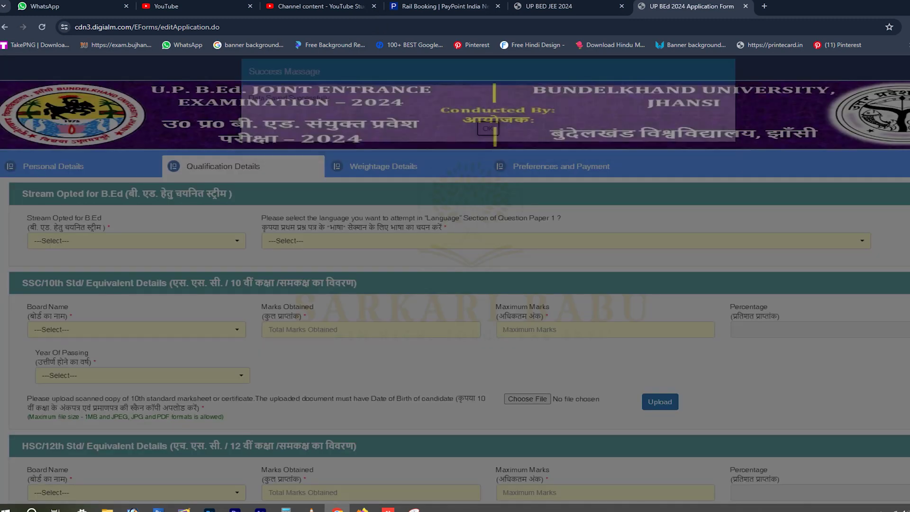
key(Down)
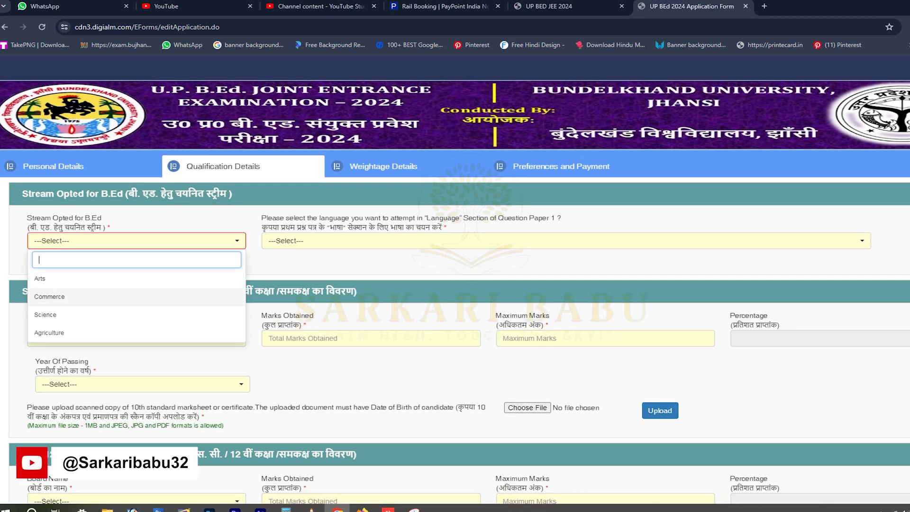
key(Down)
key(Return)
key(Tab)
key(Down)
Enter 10th details: UP Board, maximum marks 600, passing year 2013.
key(Down)
key(Return)
scroll(455, 285, down, 3)
key(Tab)
key(Down)
key(Down)
key(Down)
key(Return)
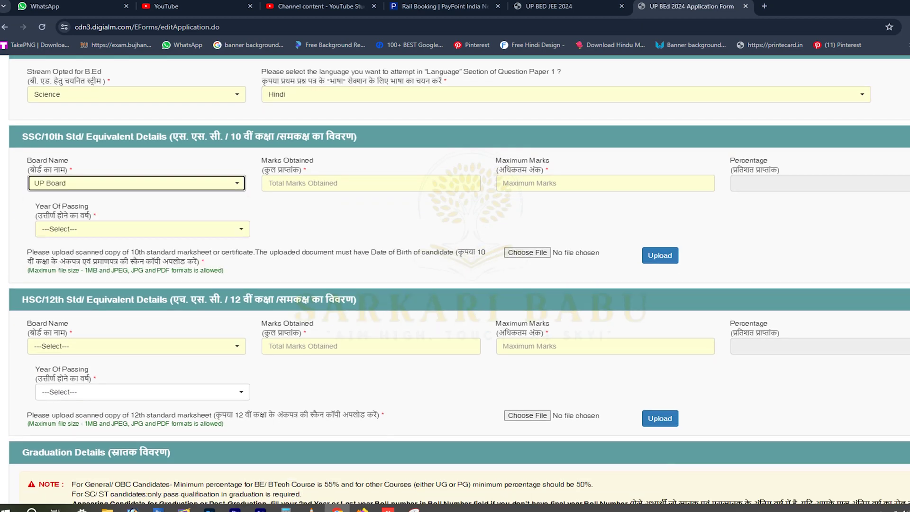
key(Tab)
key(Tab)
text(600)
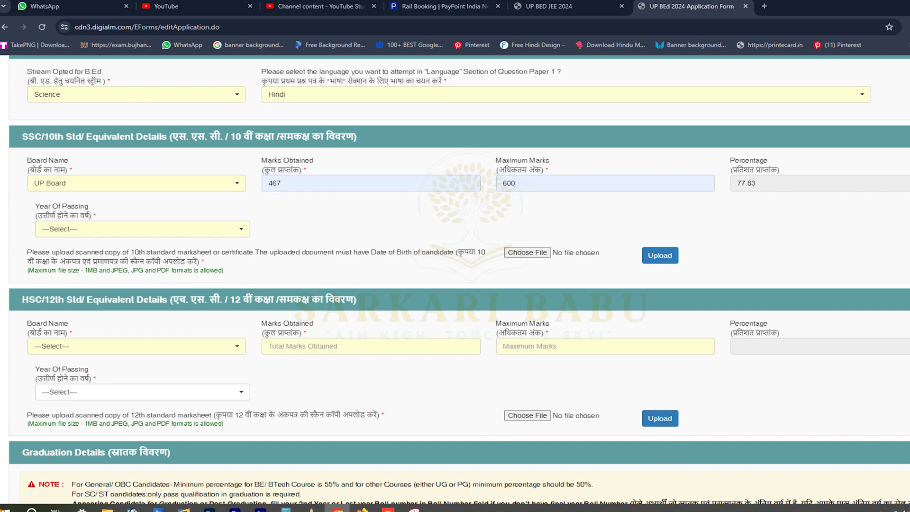
click(143, 229)
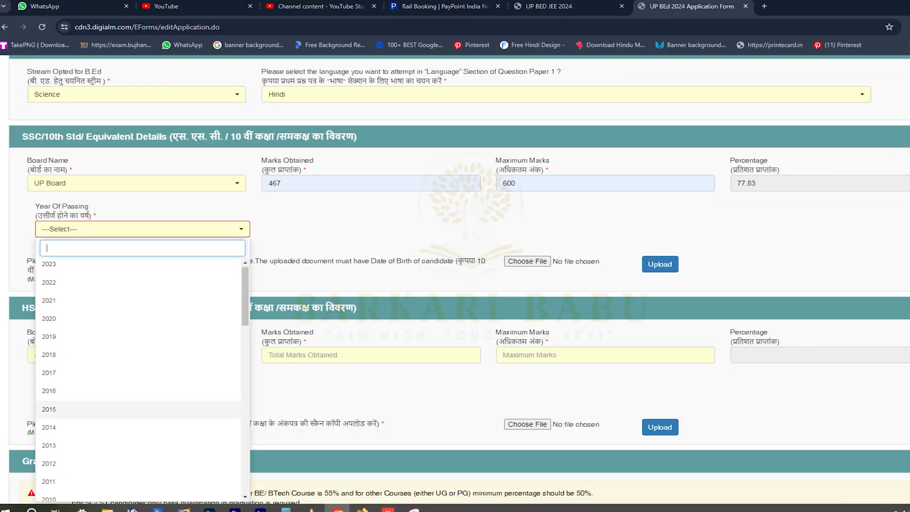
click(48, 447)
Upload download.pdf as the 10th marksheet and dismiss the success message.
click(527, 252)
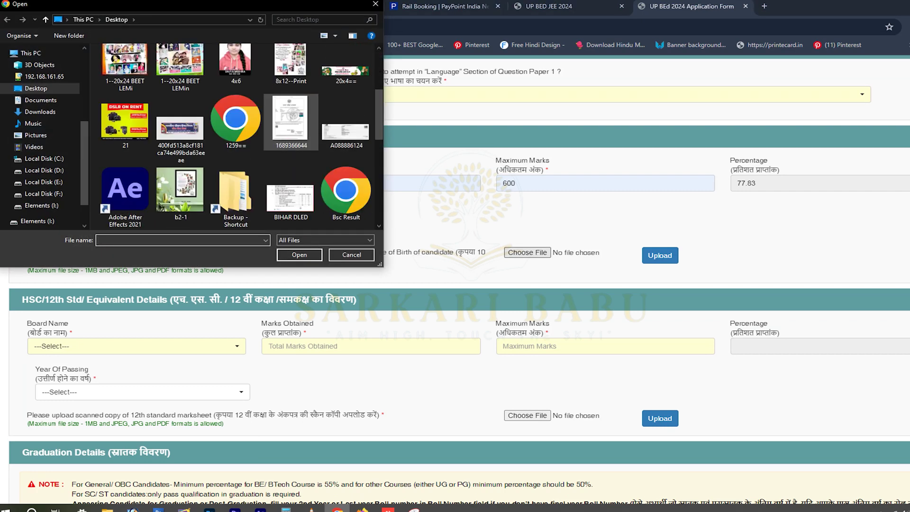
scroll(290, 123, down, 2)
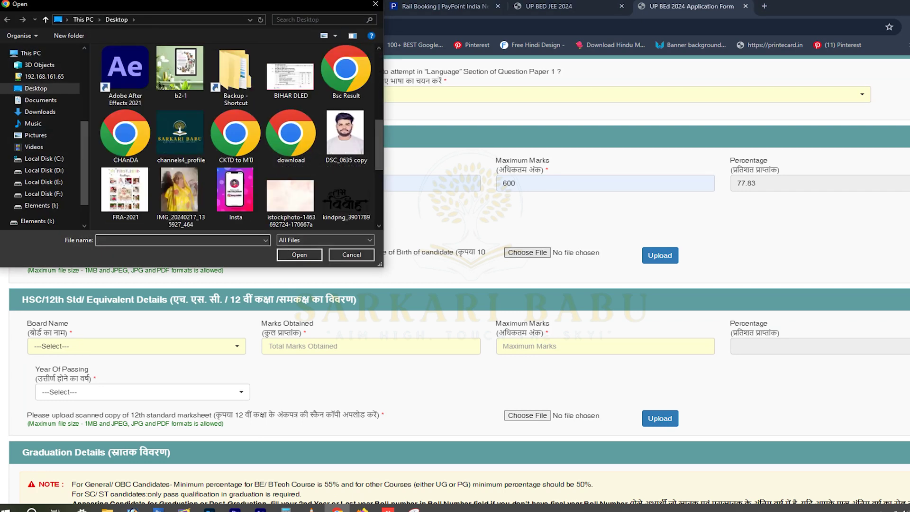
click(352, 255)
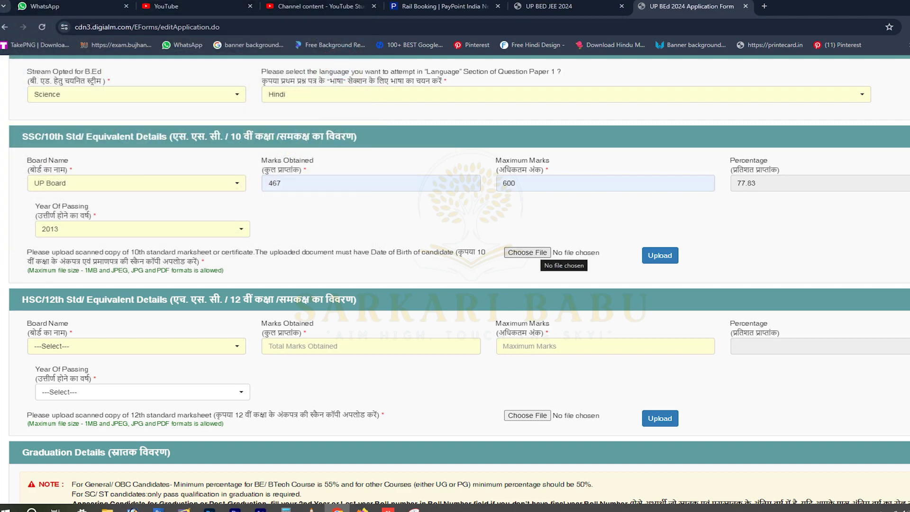
click(527, 252)
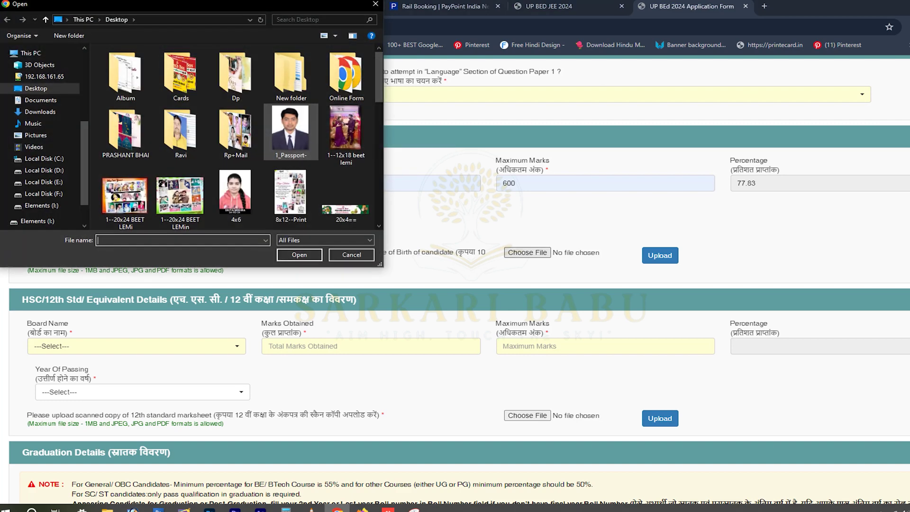
key(Escape)
drag(27, 270, 225, 270)
click(526, 252)
scroll(237, 138, down, 5)
double_click(291, 74)
click(660, 255)
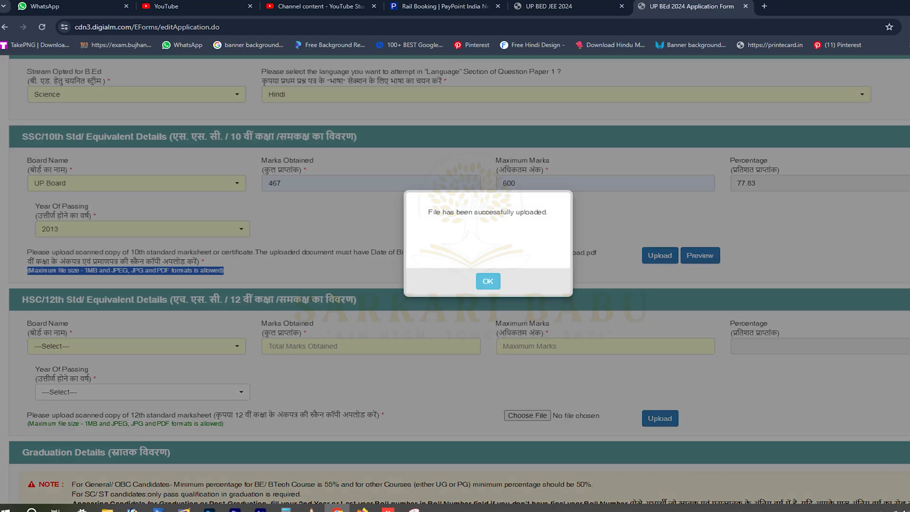
click(488, 281)
Choose UP Board as the 12th board.
scroll(455, 280, down, 2)
click(137, 248)
key(Down)
key(Down)
key(Return)
key(Return)
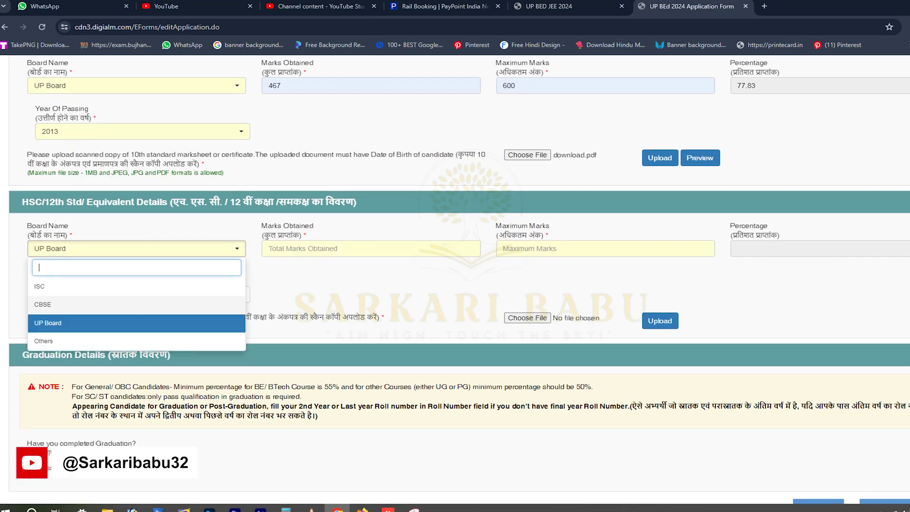
Enter 12th marks 341 out of 500 and passing year 2015.
key(Tab)
key(Down)
key(Down)
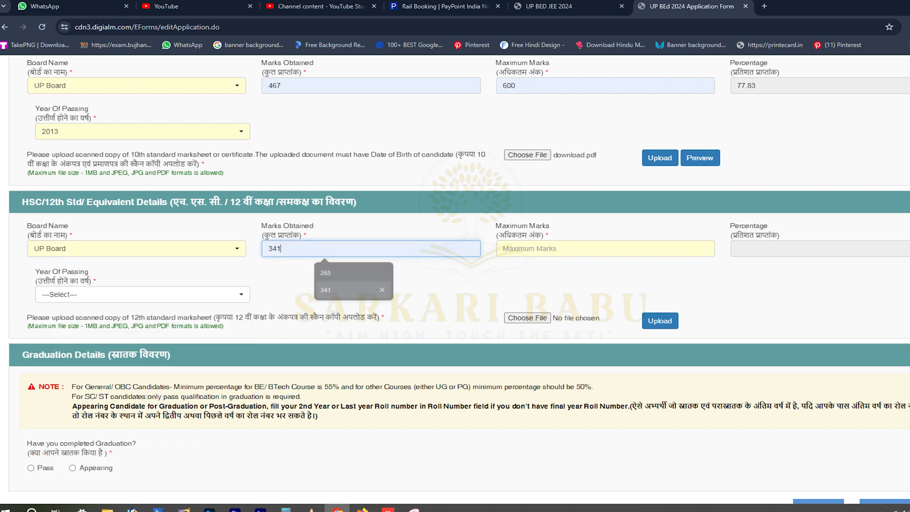
key(Tab)
key(Down)
key(Down)
key(Return)
key(Tab)
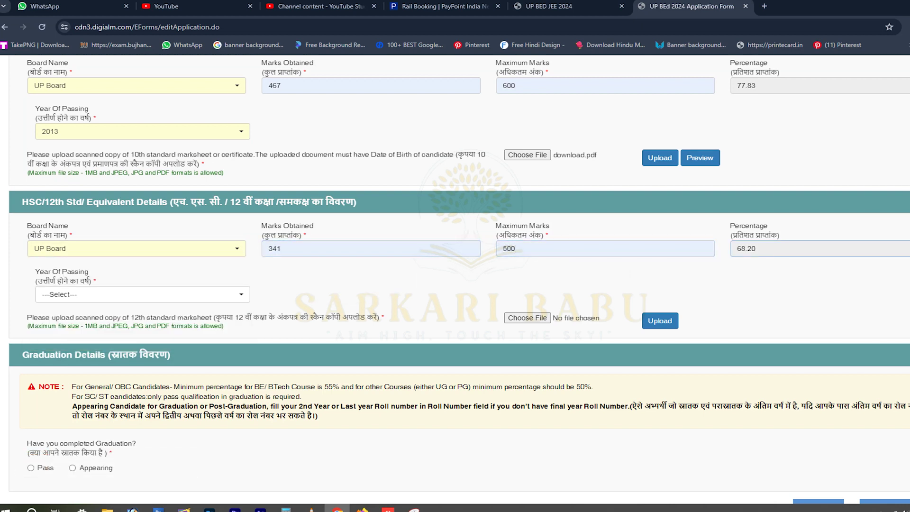
key(Return)
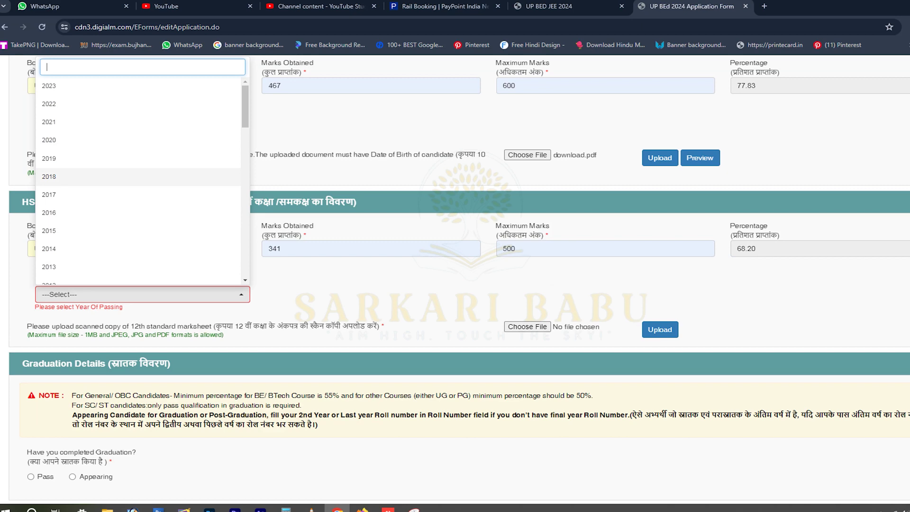
key(Down)
key(Return)
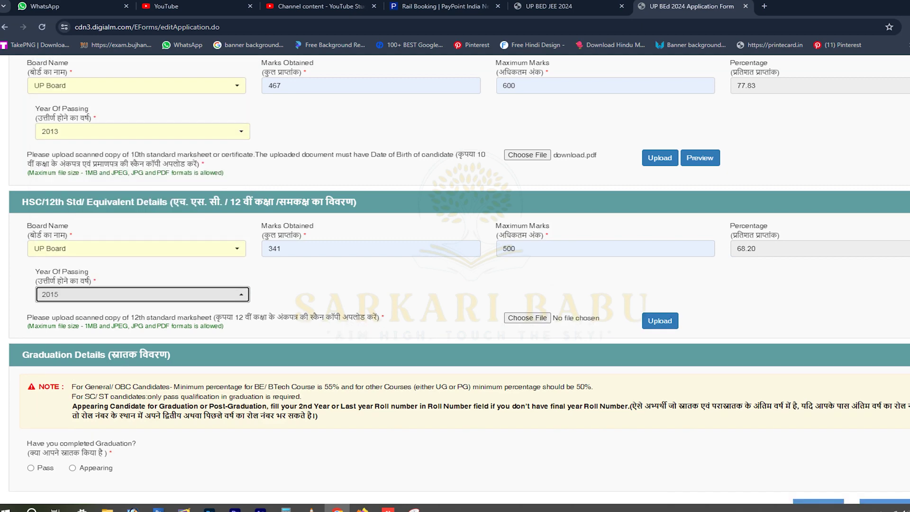
Upload download.pdf as the 12th marksheet and dismiss the success message.
key(Tab)
key(Return)
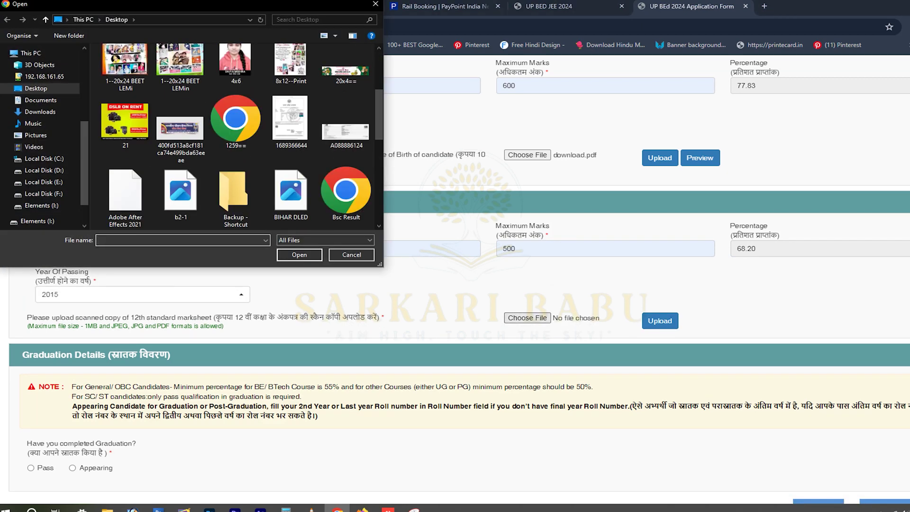
double_click(291, 136)
click(659, 320)
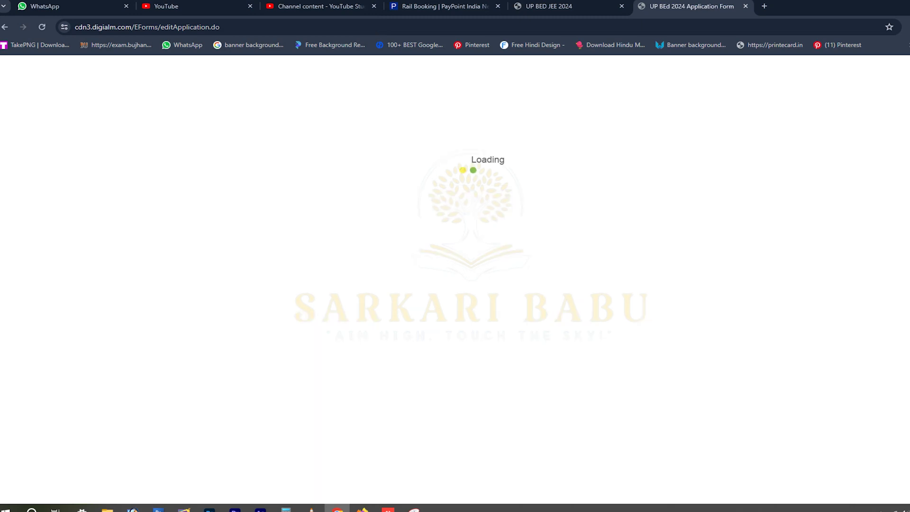
key(Return)
Set the graduation status to Pass.
scroll(455, 280, down, 1)
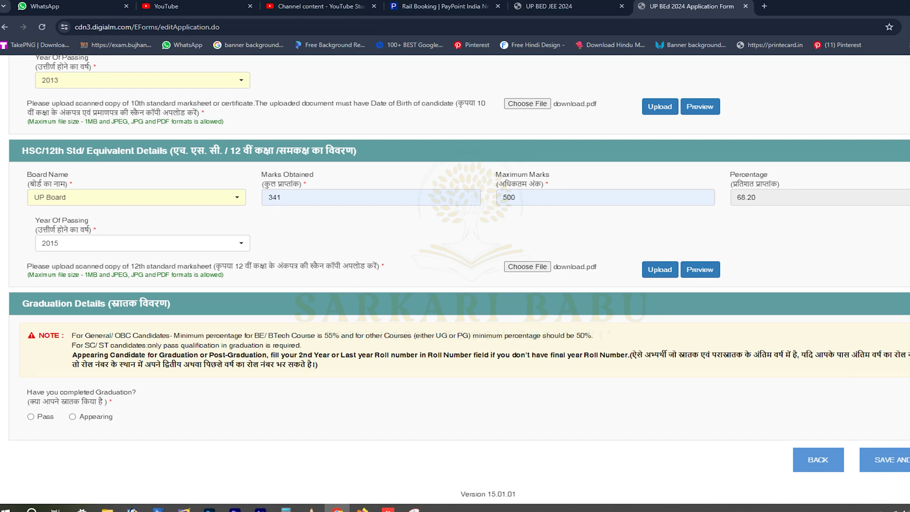
drag(631, 355, 317, 364)
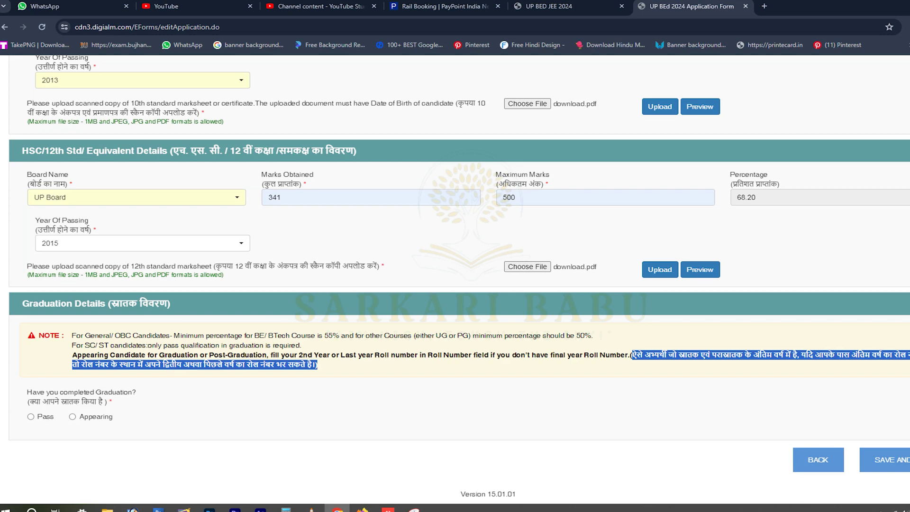
click(30, 416)
scroll(455, 280, down, 3)
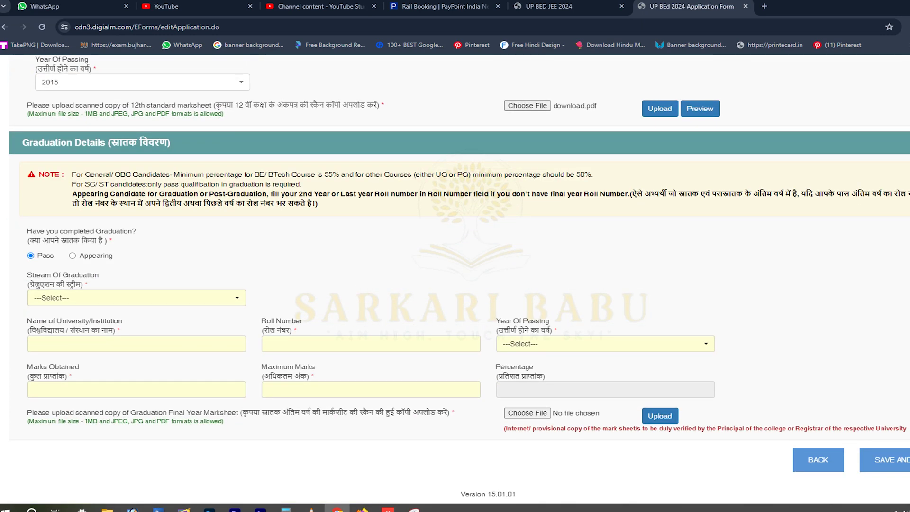
click(72, 255)
click(31, 325)
scroll(455, 284, down, 1)
Choose Science/Engineering as the graduation stream and answer No to B.E./B.Tech.
click(136, 368)
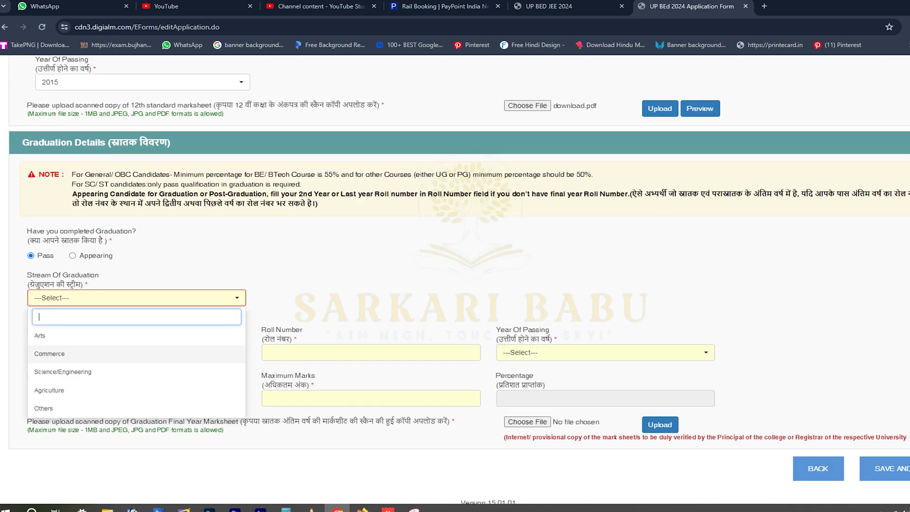
key(Return)
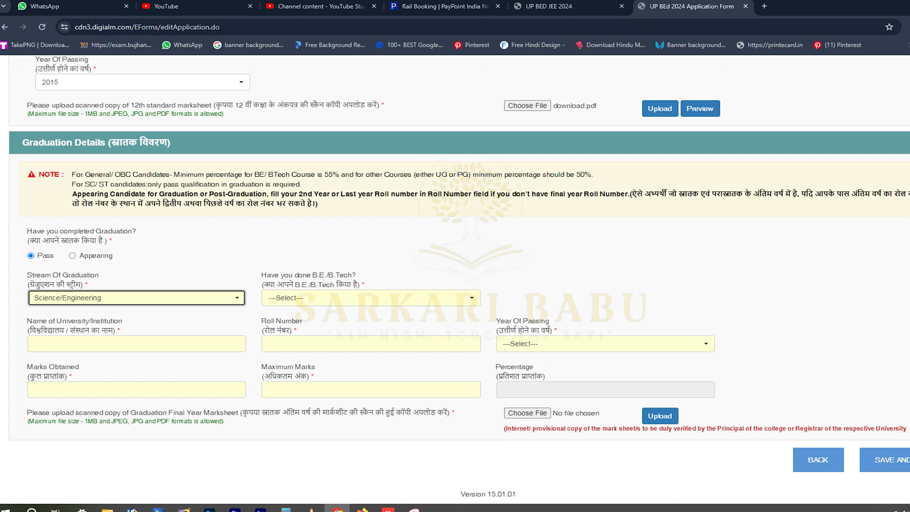
key(Tab)
key(Return)
key(Return)
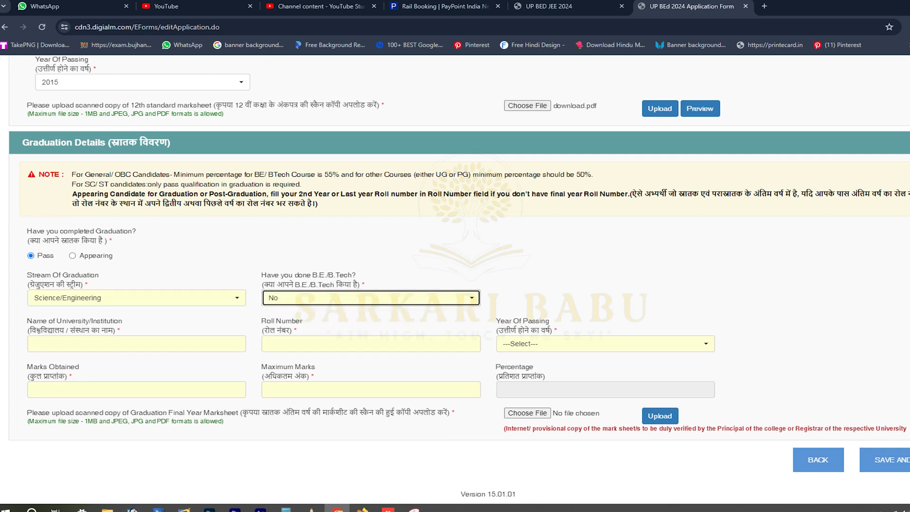
key(Tab)
Enter CSJM University as the university and fill in the saved roll number.
key(Down)
key(Down)
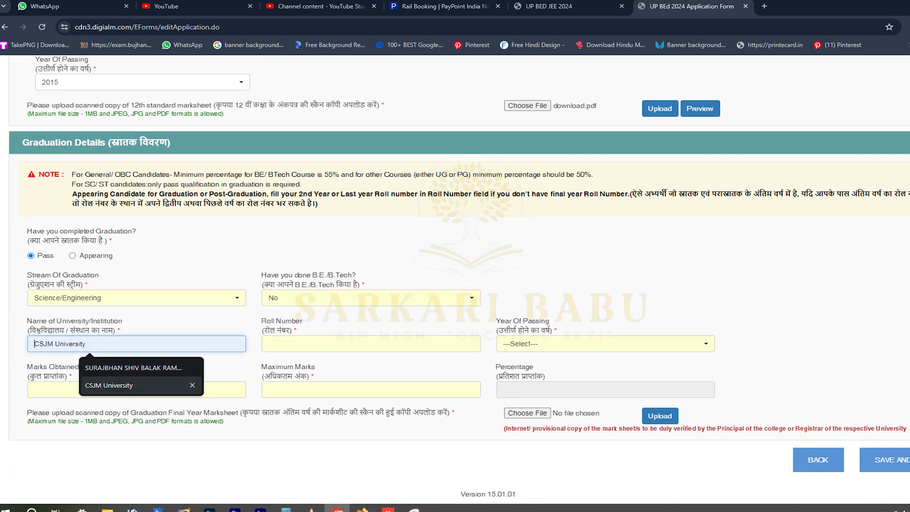
key(Return)
key(Tab)
key(Down)
key(Return)
key(Tab)
key(Return)
key(Escape)
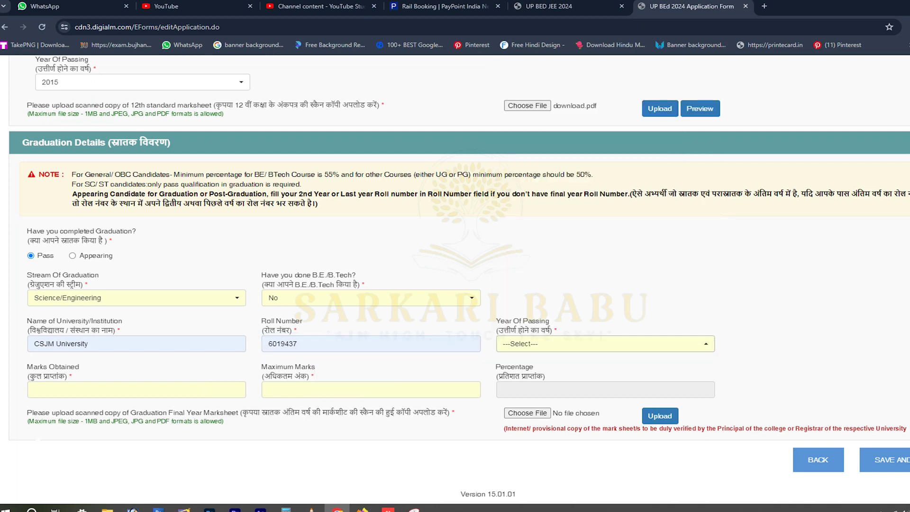
Set graduation passing year 2018 and marks 910 out of 1800.
double_click(40, 275)
drag(28, 275, 51, 275)
scroll(459, 280, up, 1)
scroll(459, 280, down, 1)
click(606, 344)
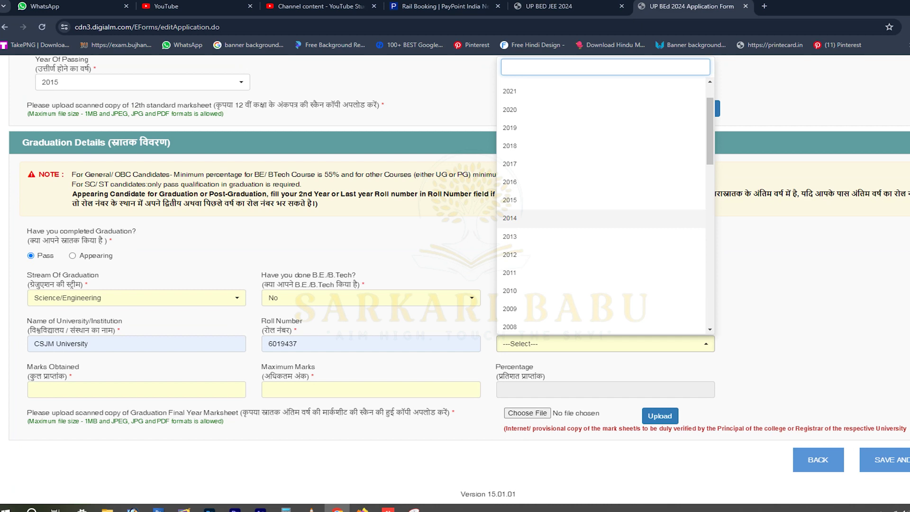
click(509, 194)
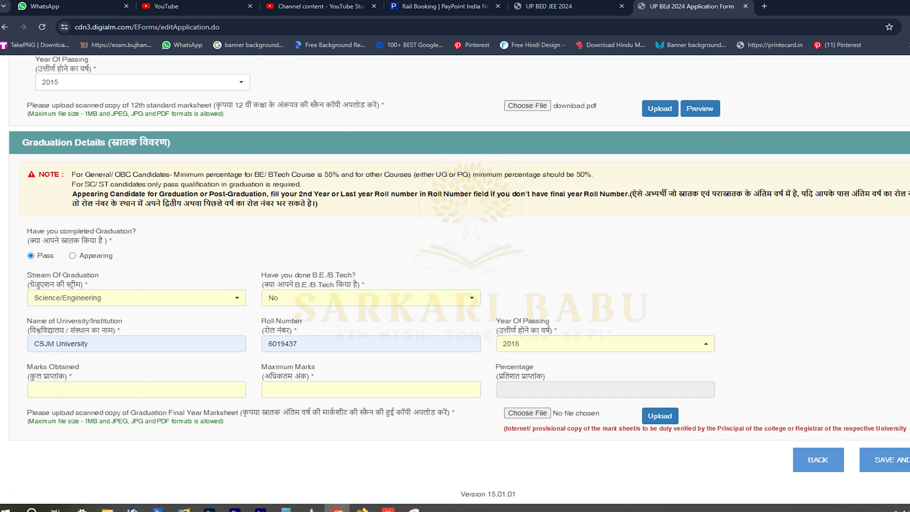
click(136, 389)
click(370, 389)
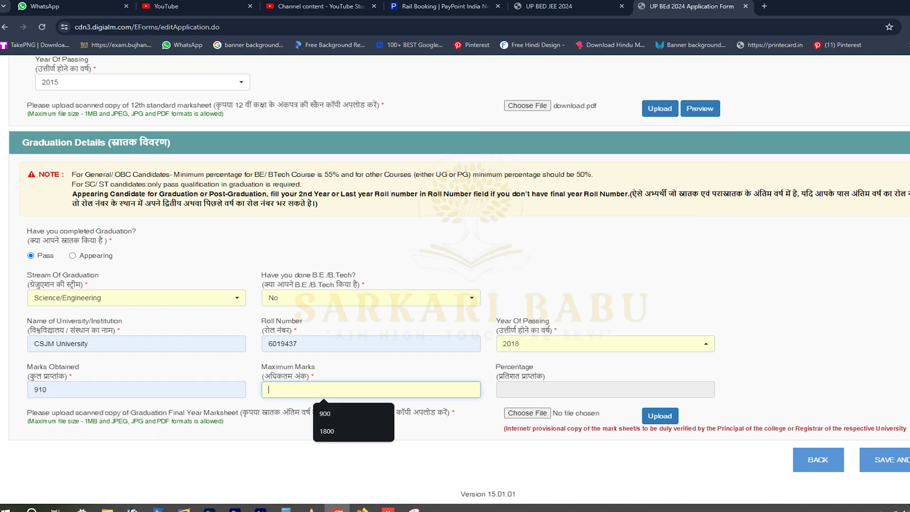
key(Down)
key(Down)
key(Return)
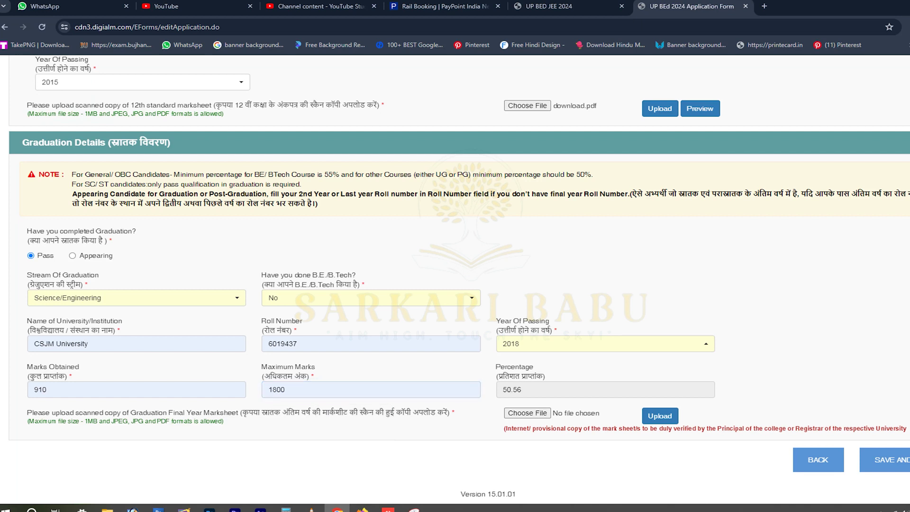
drag(241, 413, 397, 412)
click(397, 412)
drag(505, 427, 906, 428)
Upload download.pdf as the graduation marksheet and dismiss the success message.
click(906, 428)
click(527, 412)
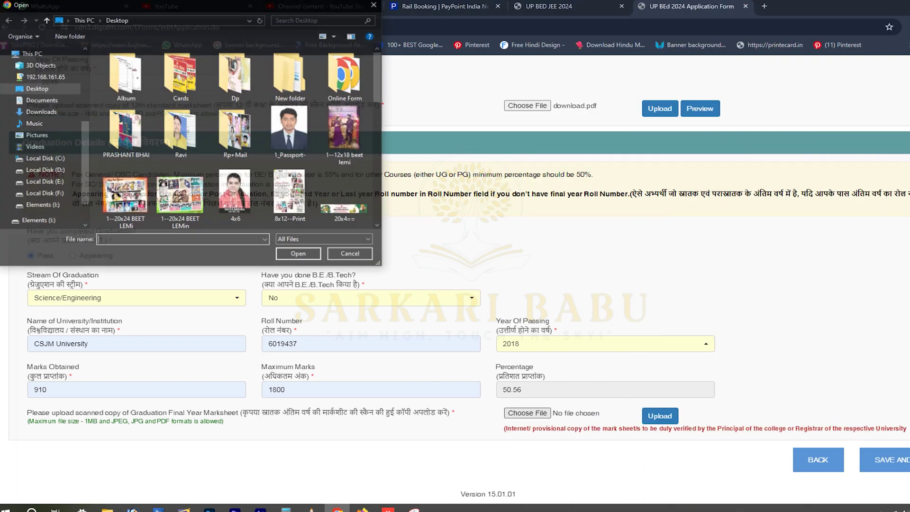
double_click(290, 135)
click(659, 416)
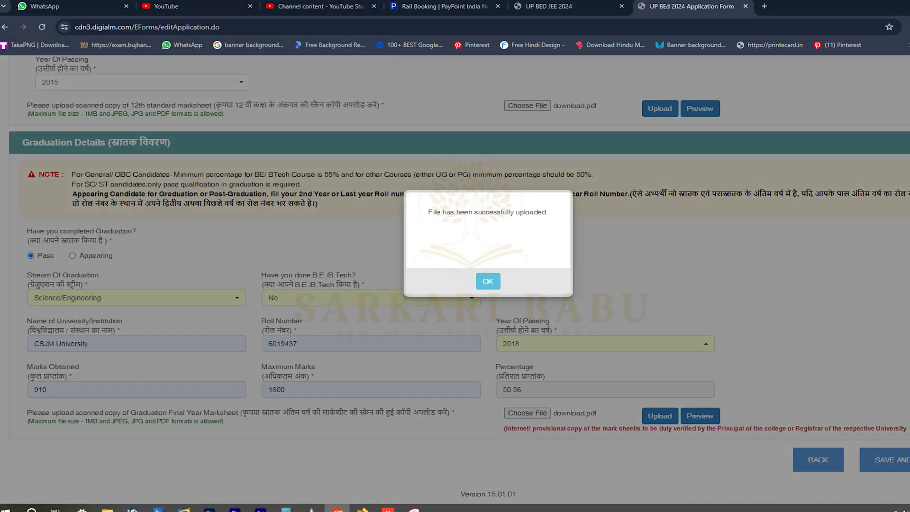
click(488, 281)
Save the qualification details and dismiss the 'Data Saved Successfully' message.
scroll(454, 285, up, 15)
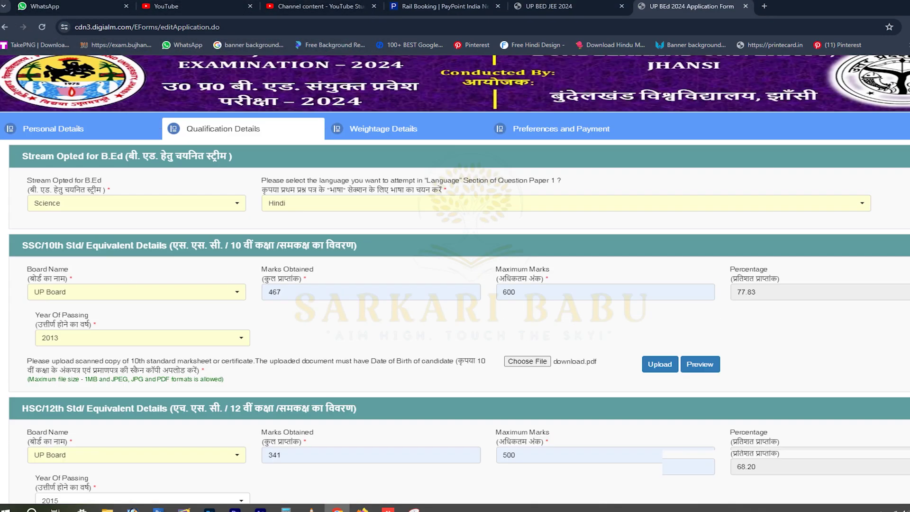
scroll(454, 279, down, 4)
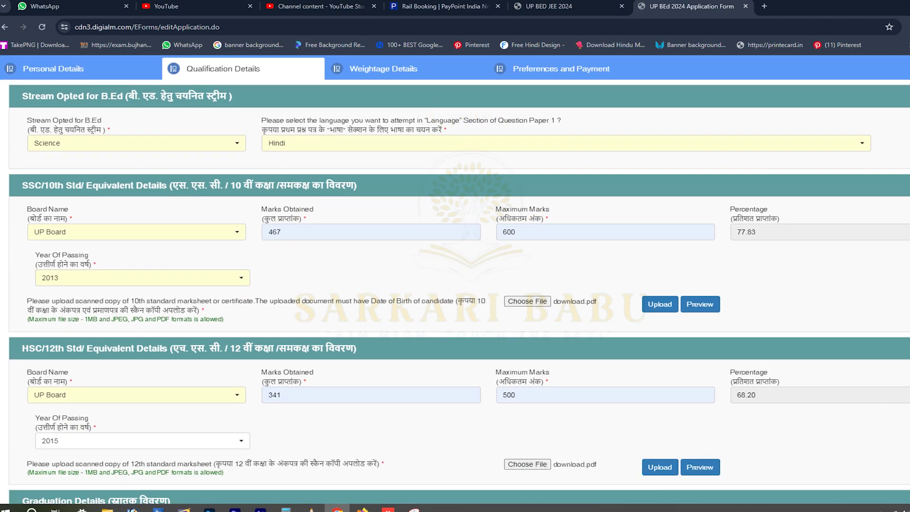
scroll(455, 282, down, 3)
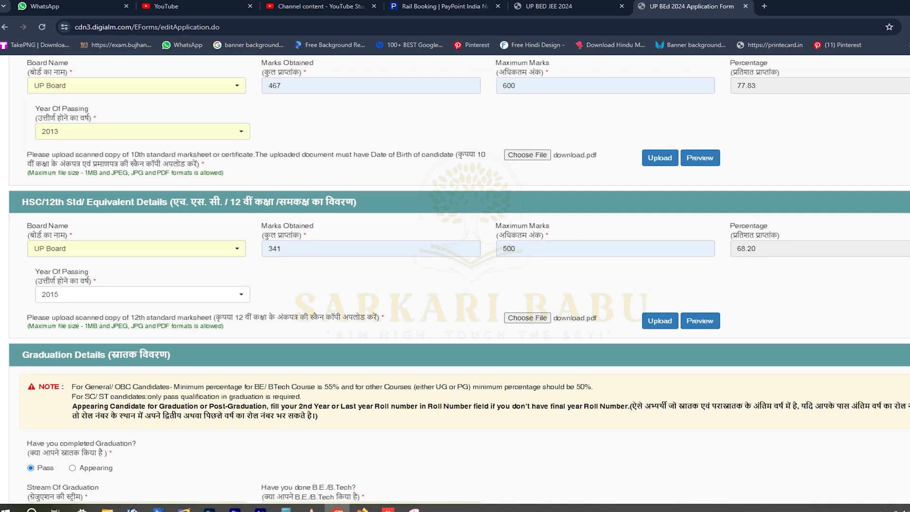
scroll(455, 280, down, 3)
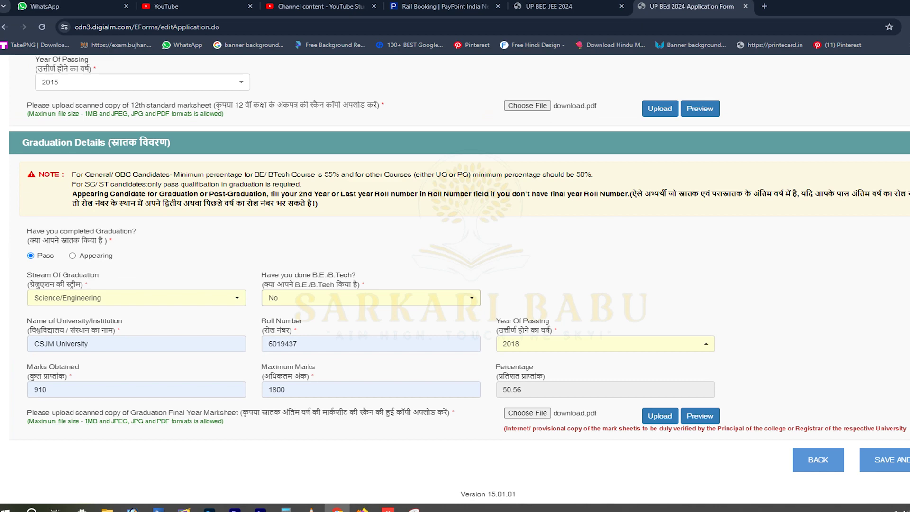
click(885, 460)
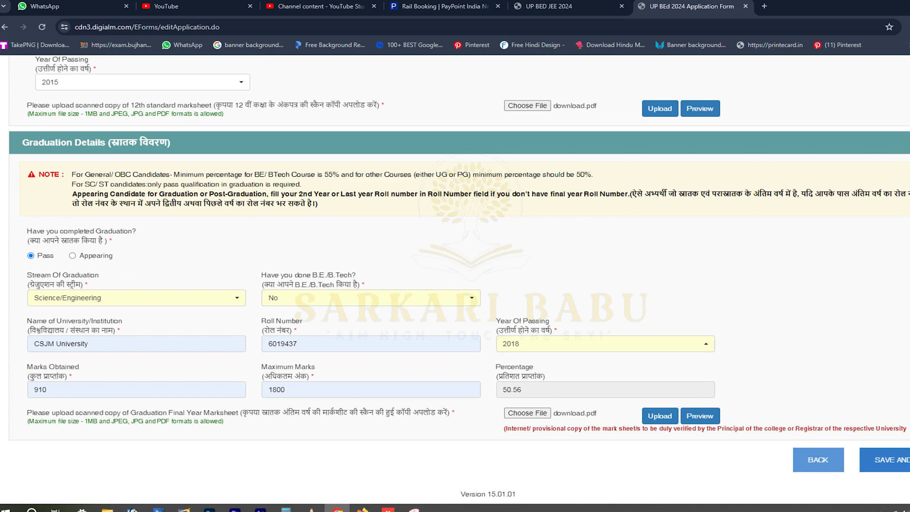
key(Return)
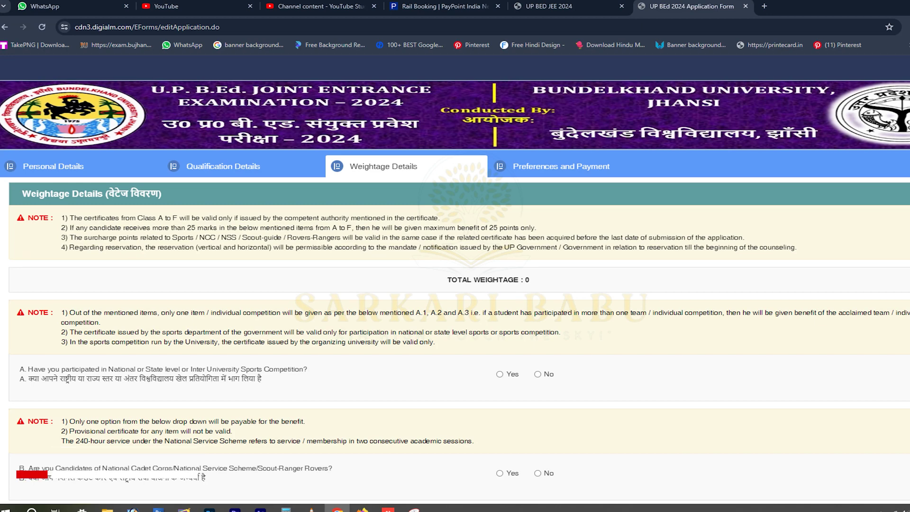
Answer No to the sports, NCC/NSS, freedom fighter and defence personnel weightage questions, then save.
scroll(455, 282, down, 1)
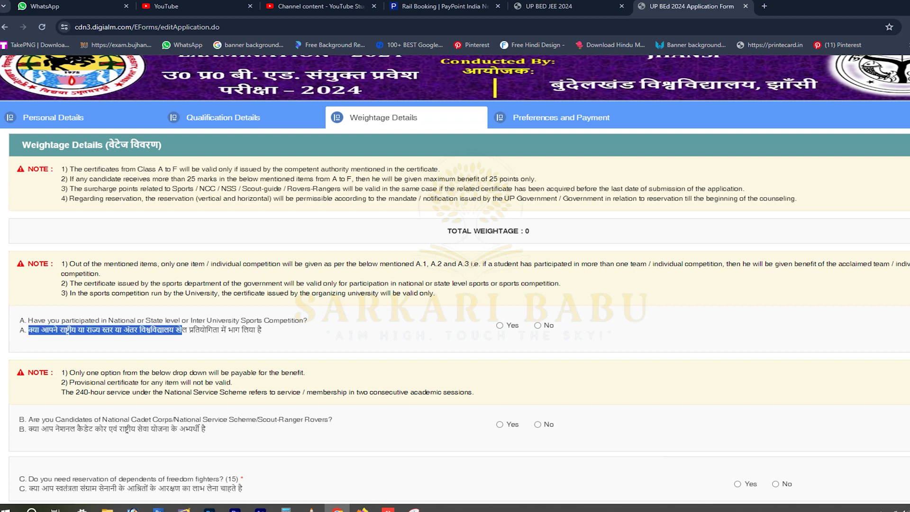
click(537, 325)
scroll(455, 282, down, 2)
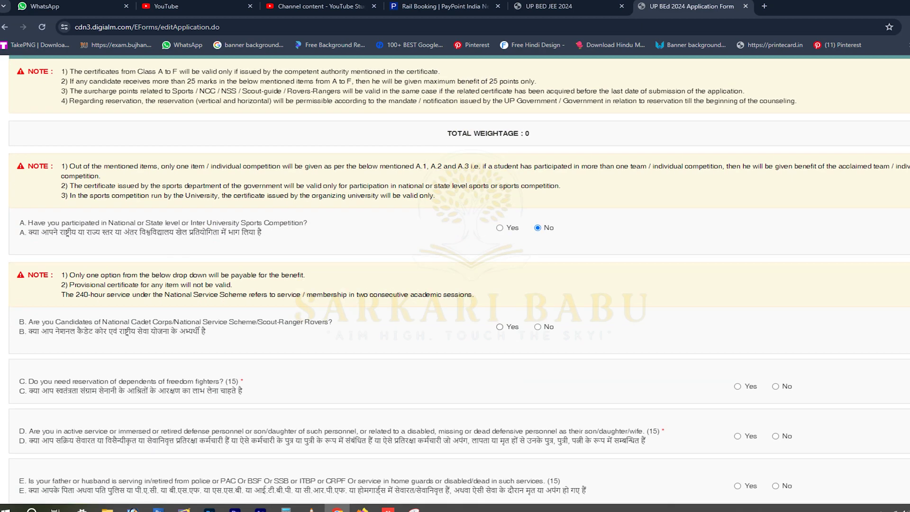
click(499, 327)
click(537, 327)
scroll(455, 282, down, 2)
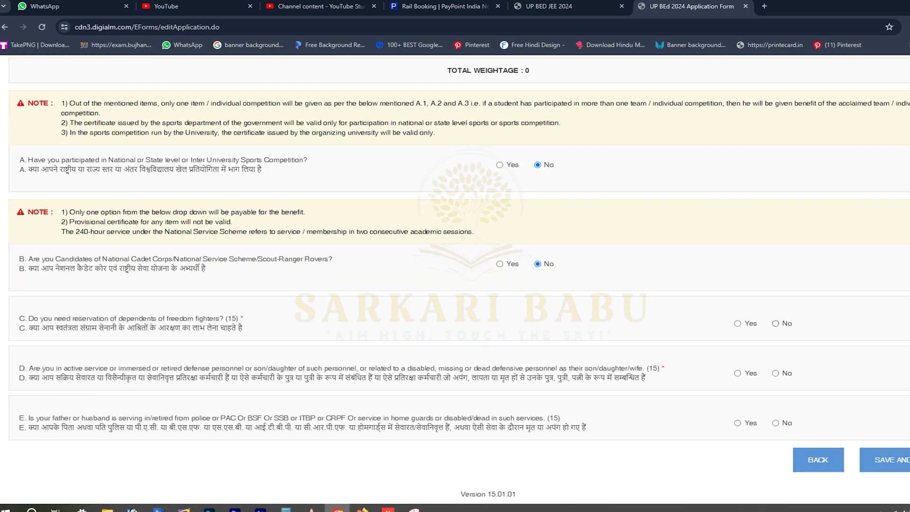
click(775, 323)
scroll(455, 282, down, 1)
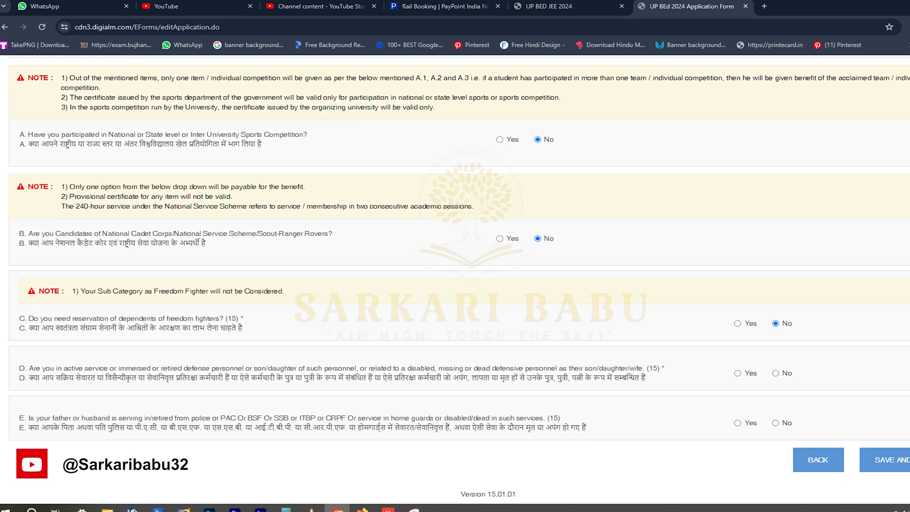
drag(55, 377, 627, 377)
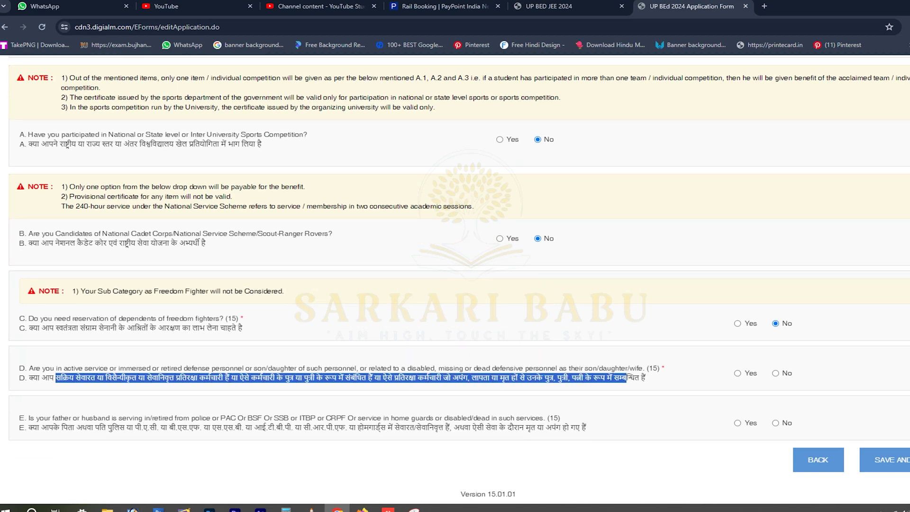
click(626, 378)
click(775, 373)
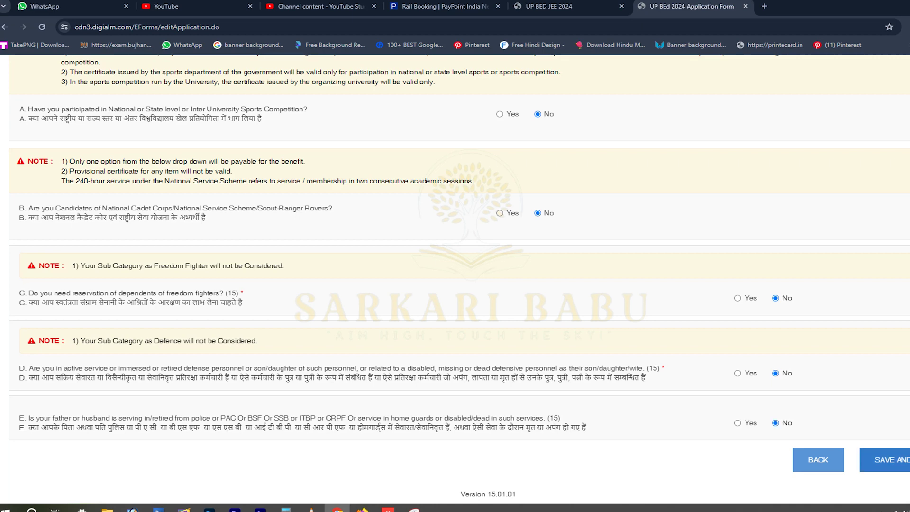
click(885, 459)
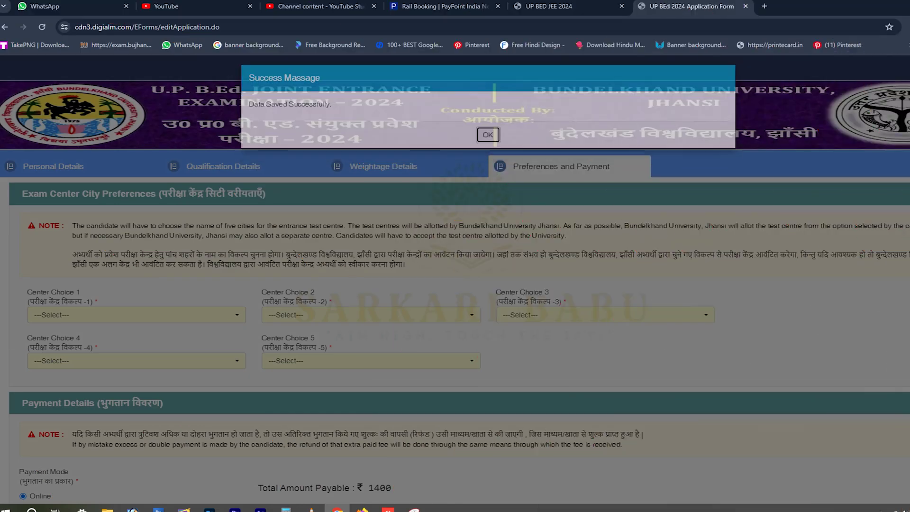
Dismiss the success message and choose Kanpur Nagar and Pratapgarh as centre choices 1 and 2.
click(487, 136)
scroll(455, 284, down, 2)
click(137, 217)
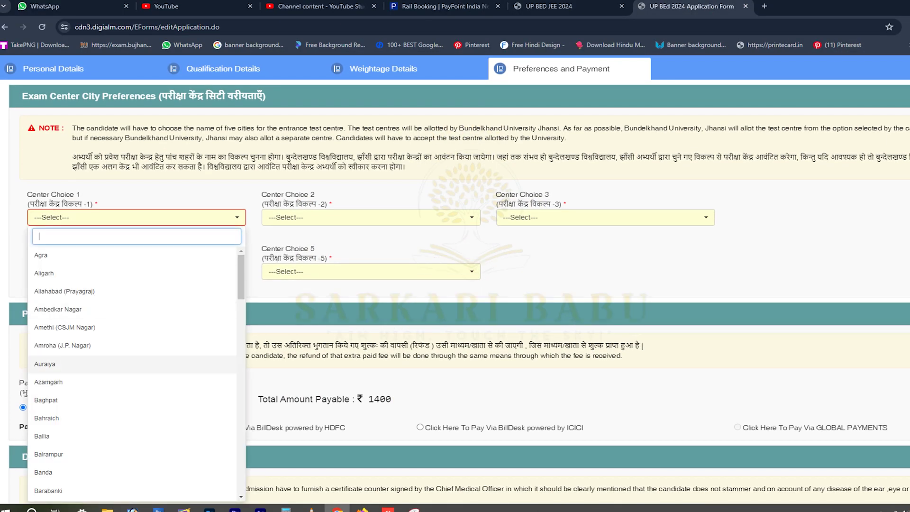
scroll(133, 372, down, 5)
scroll(132, 294, down, 3)
scroll(132, 299, down, 5)
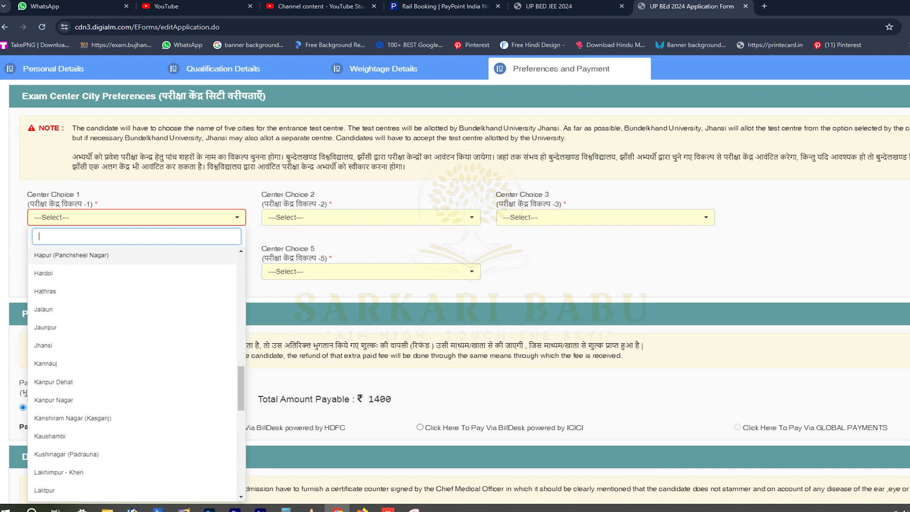
scroll(133, 333, down, 1)
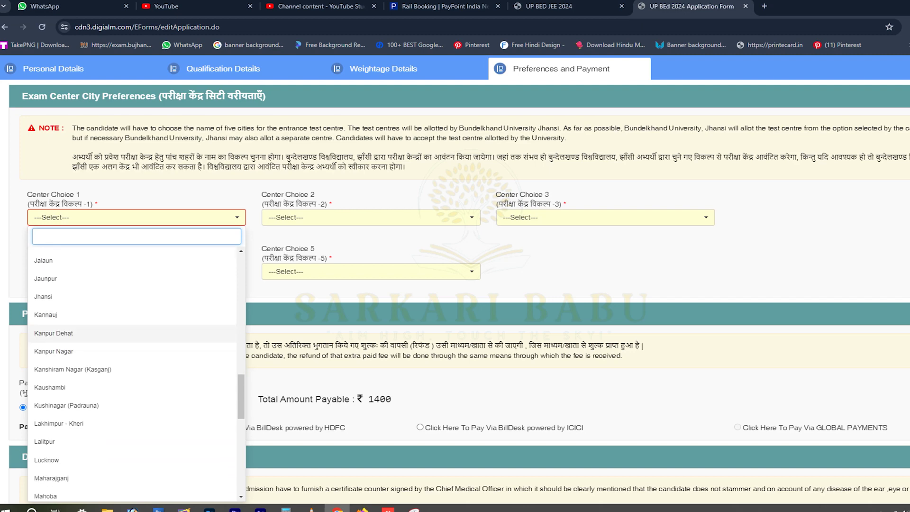
click(54, 351)
click(332, 217)
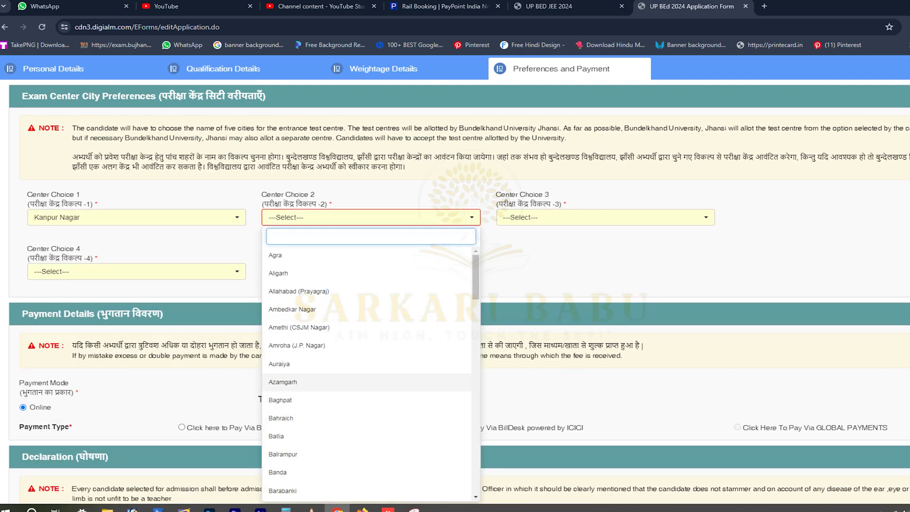
scroll(367, 375, down, 12)
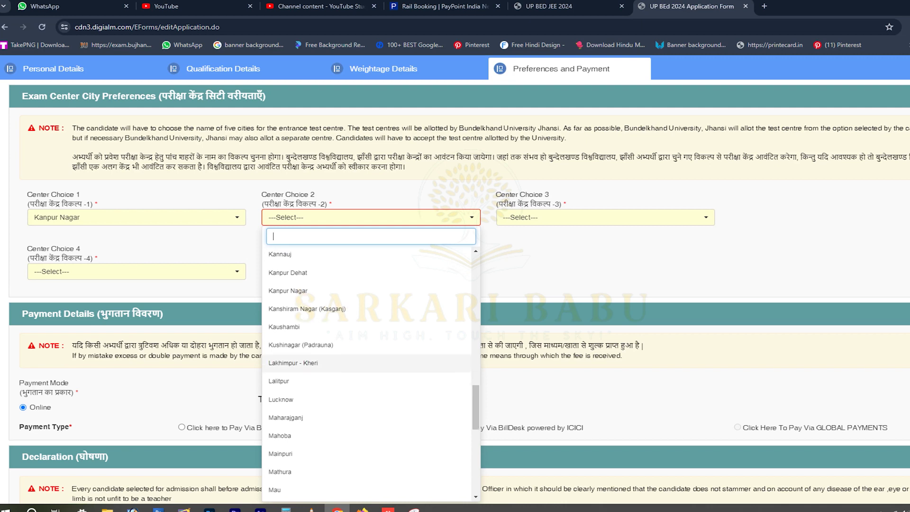
scroll(367, 362, down, 4)
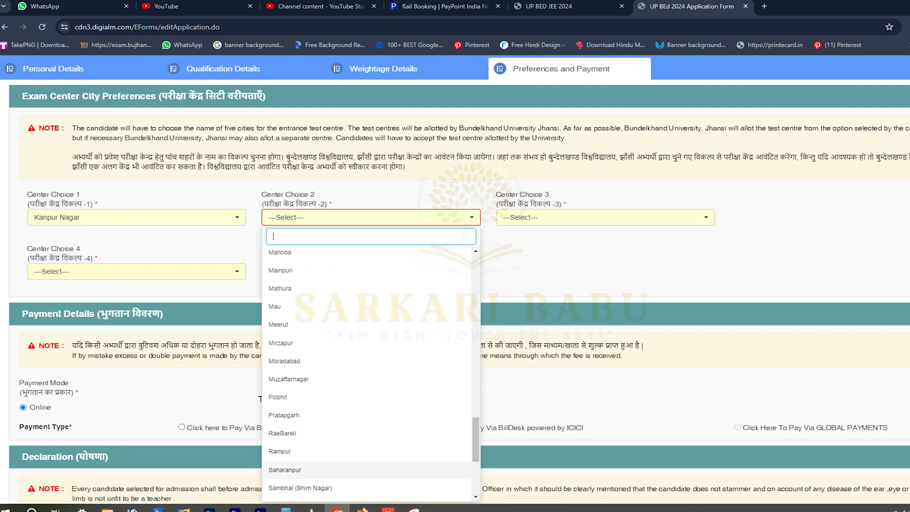
scroll(367, 403, down, 2)
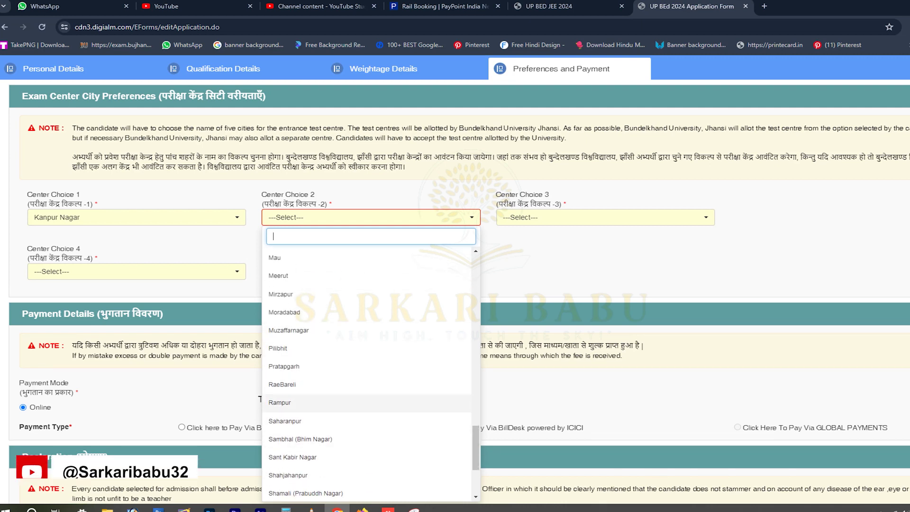
click(284, 366)
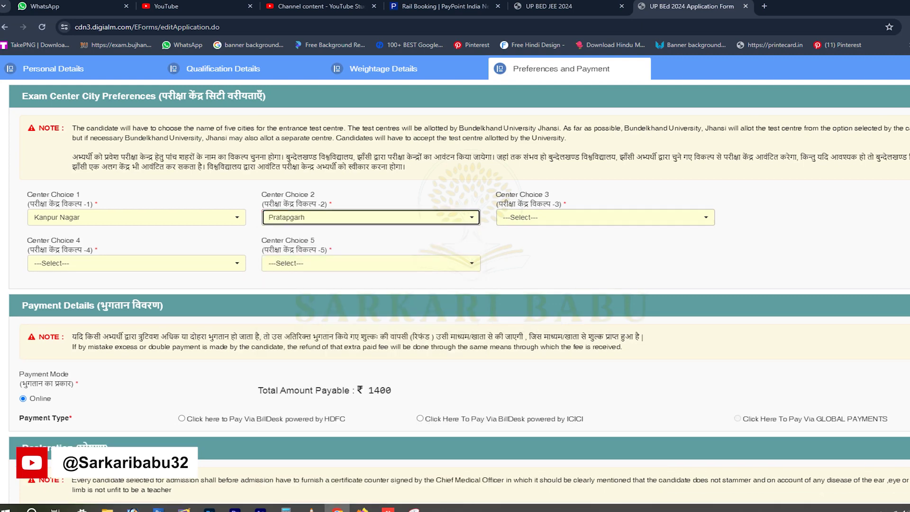
Choose Agra, Aligarh and Allahabad (Prayagraj) as centre choices 3, 4 and 5.
click(605, 217)
scroll(569, 417, down, 3)
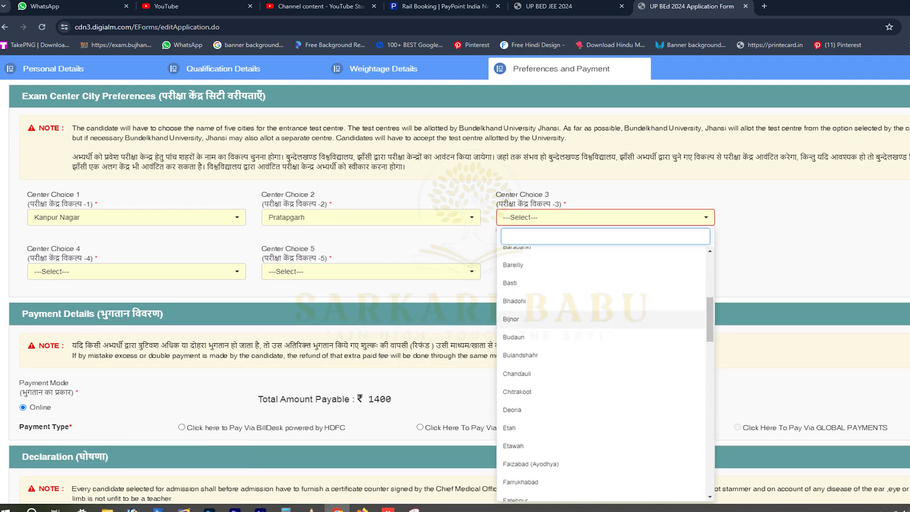
scroll(602, 370, up, 3)
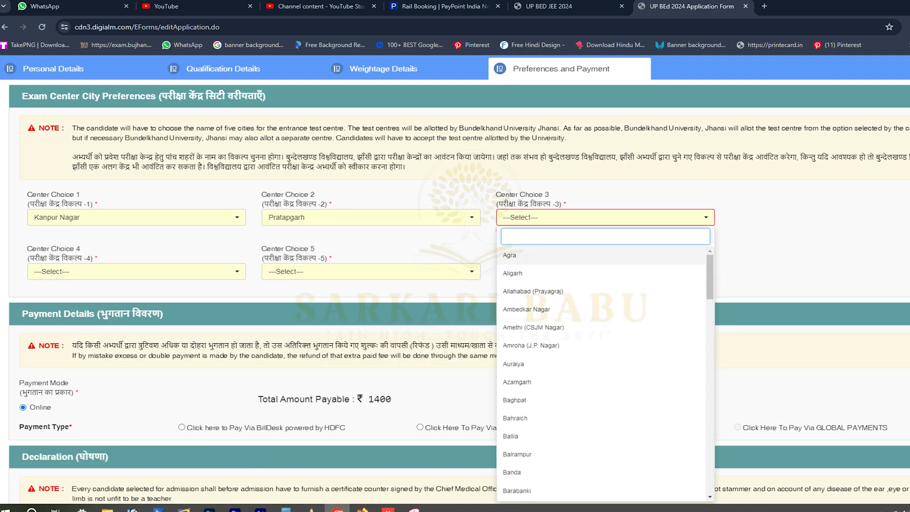
click(510, 254)
click(136, 263)
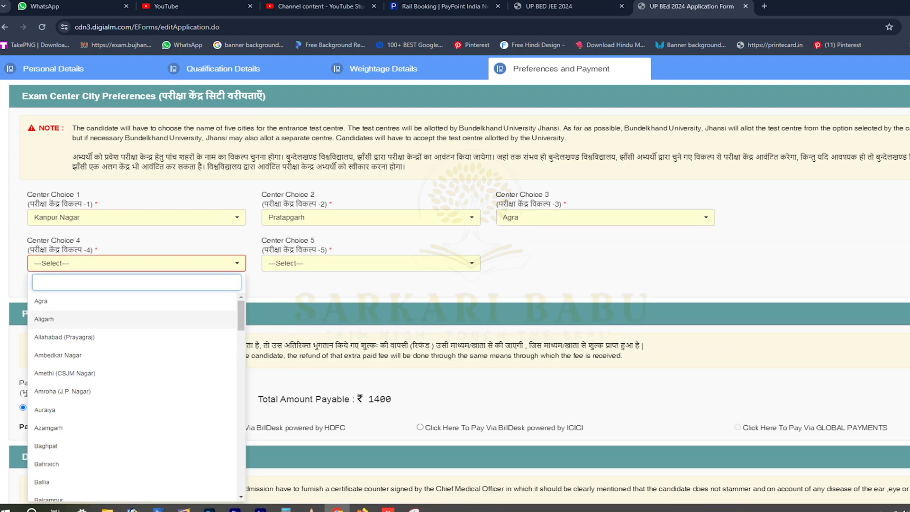
click(44, 318)
click(371, 263)
click(298, 337)
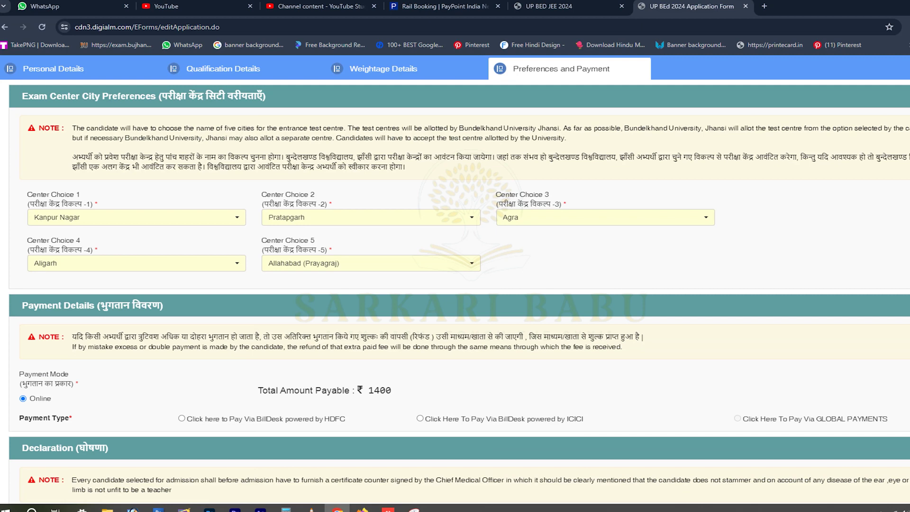
scroll(455, 279, down, 4)
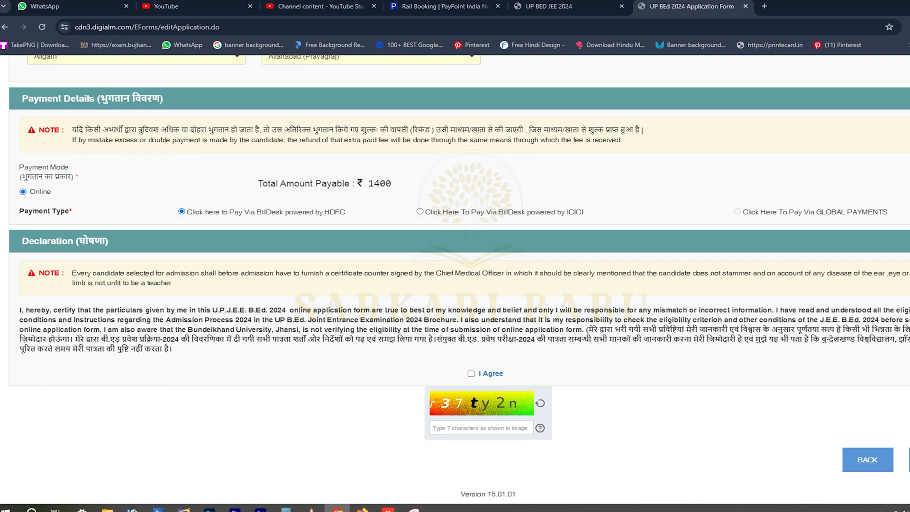
Tick I Agree, enter the captcha, submit, and proceed from the Confirmation dialog.
click(470, 373)
click(481, 428)
text(r37ty2n)
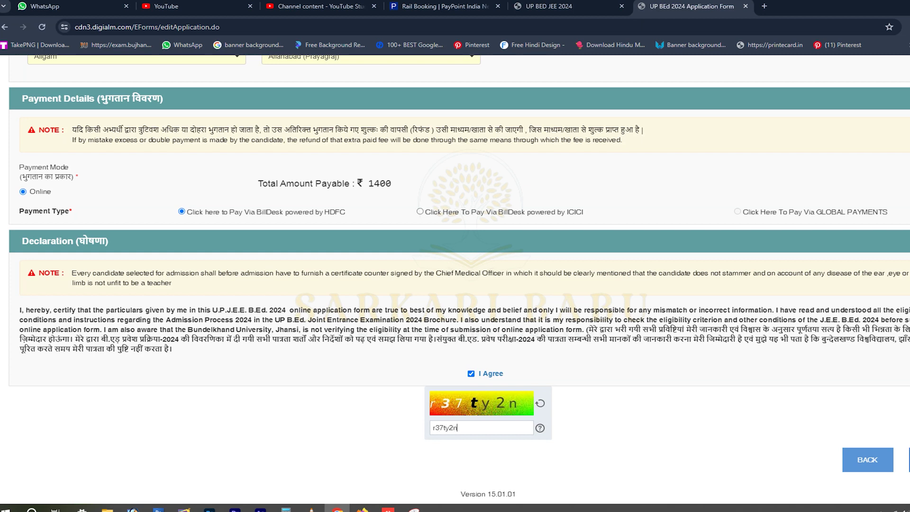
key(Return)
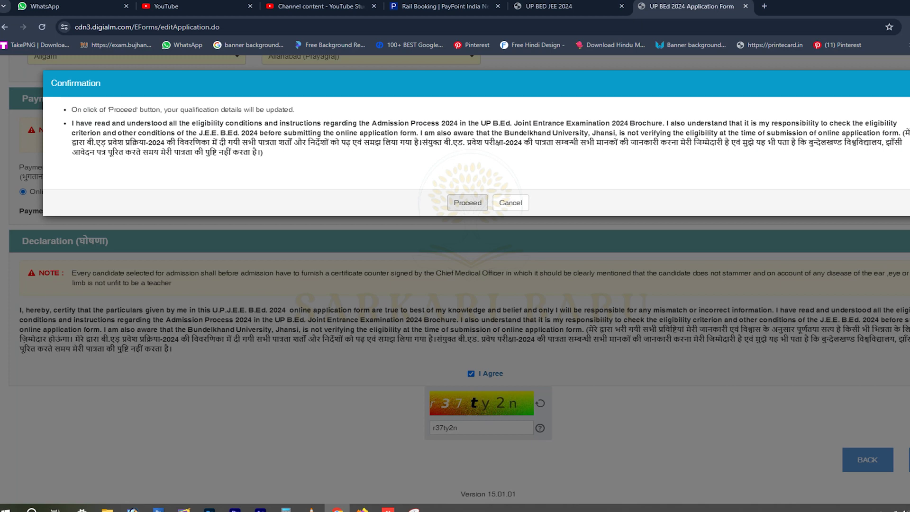
drag(902, 133, 262, 152)
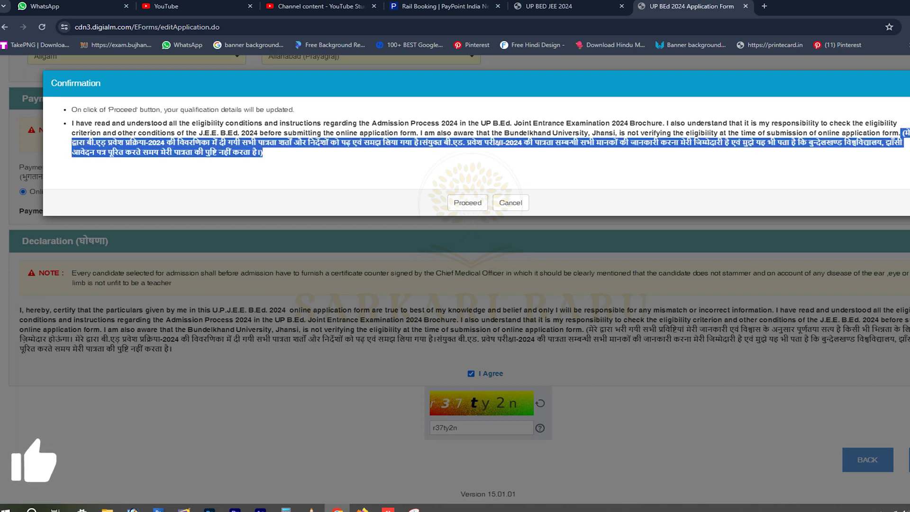
click(467, 202)
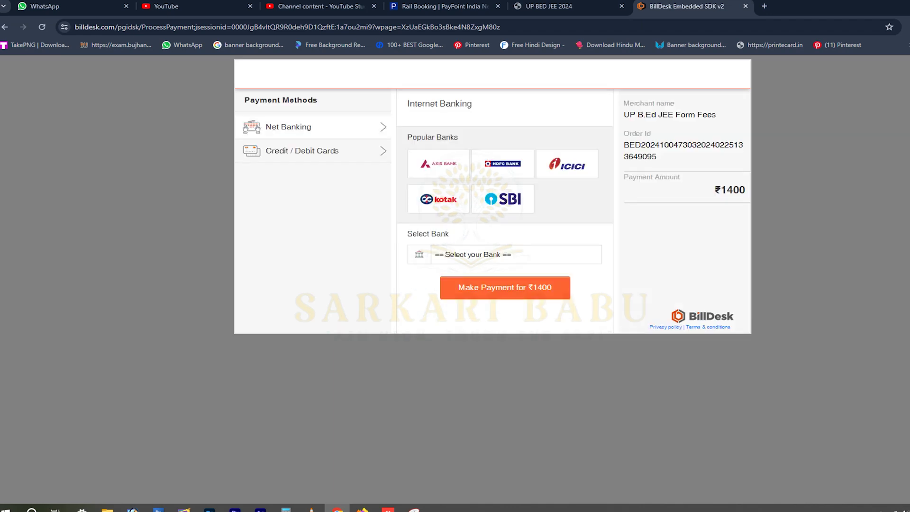
Select Credit / Debit Cards as the BillDesk payment method for the ₹1400 fee.
click(302, 150)
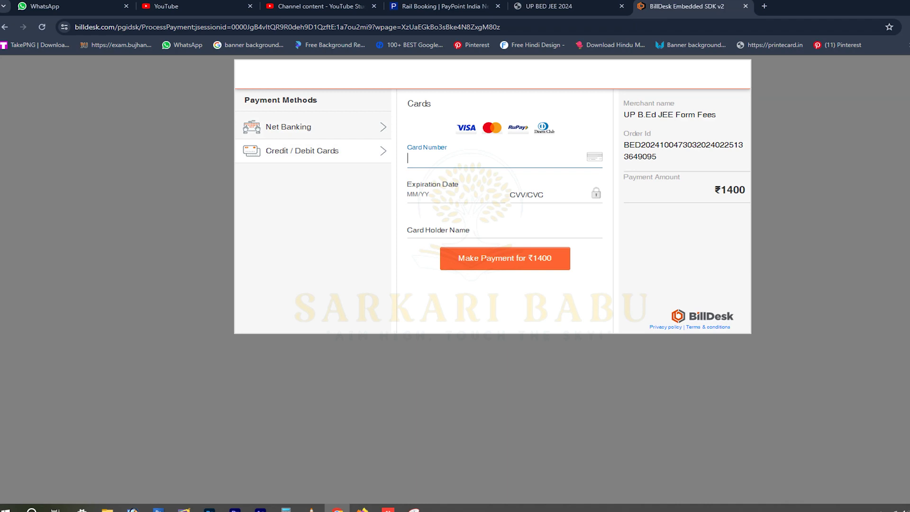
click(289, 126)
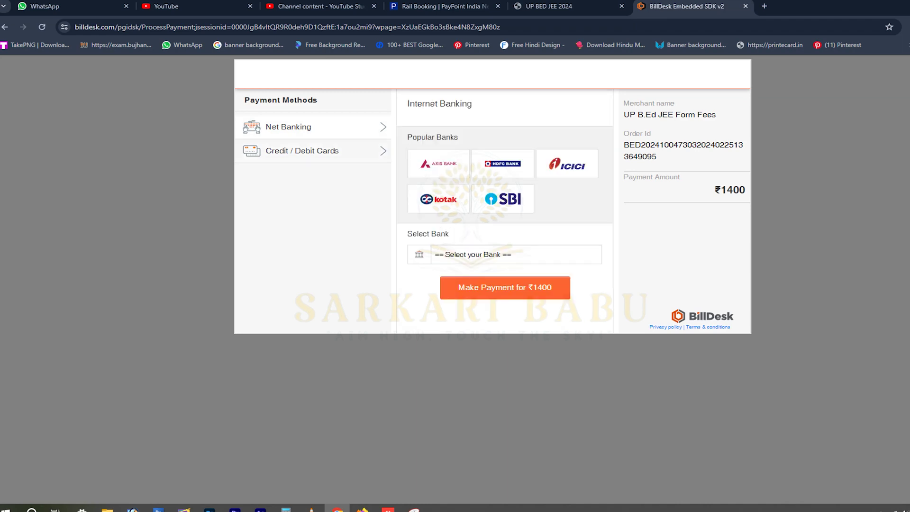
click(303, 151)
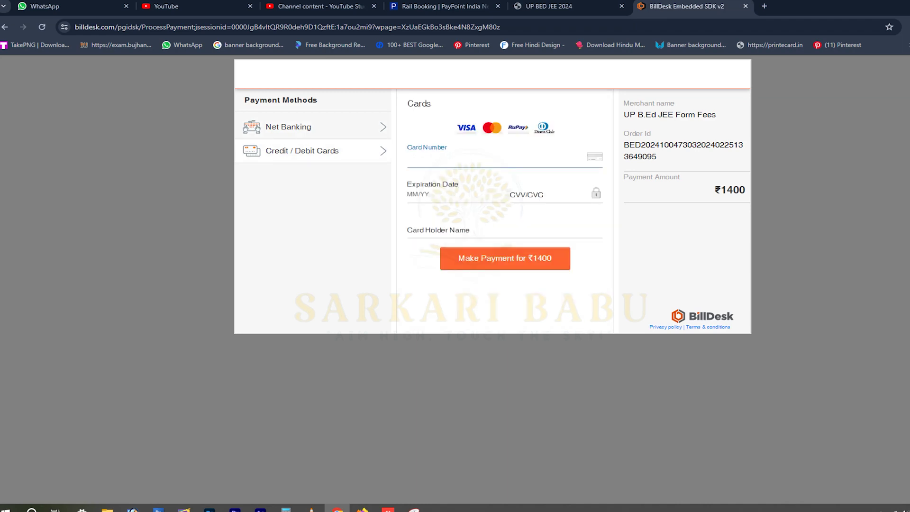